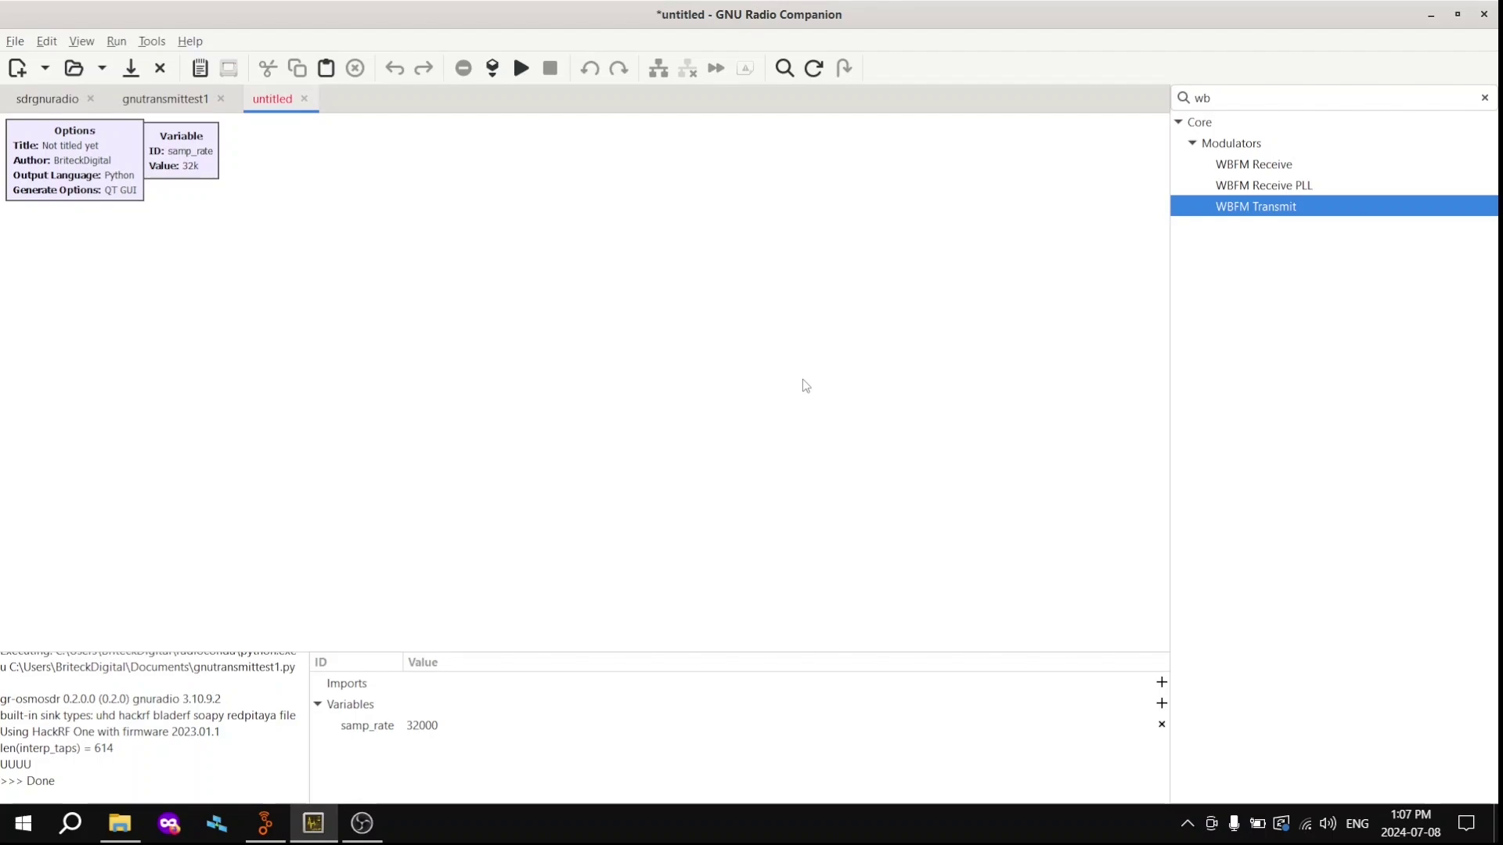
Step: Save the new flowgraph under the name sdrtransmit in the Documents folder
key("ctrl+s")
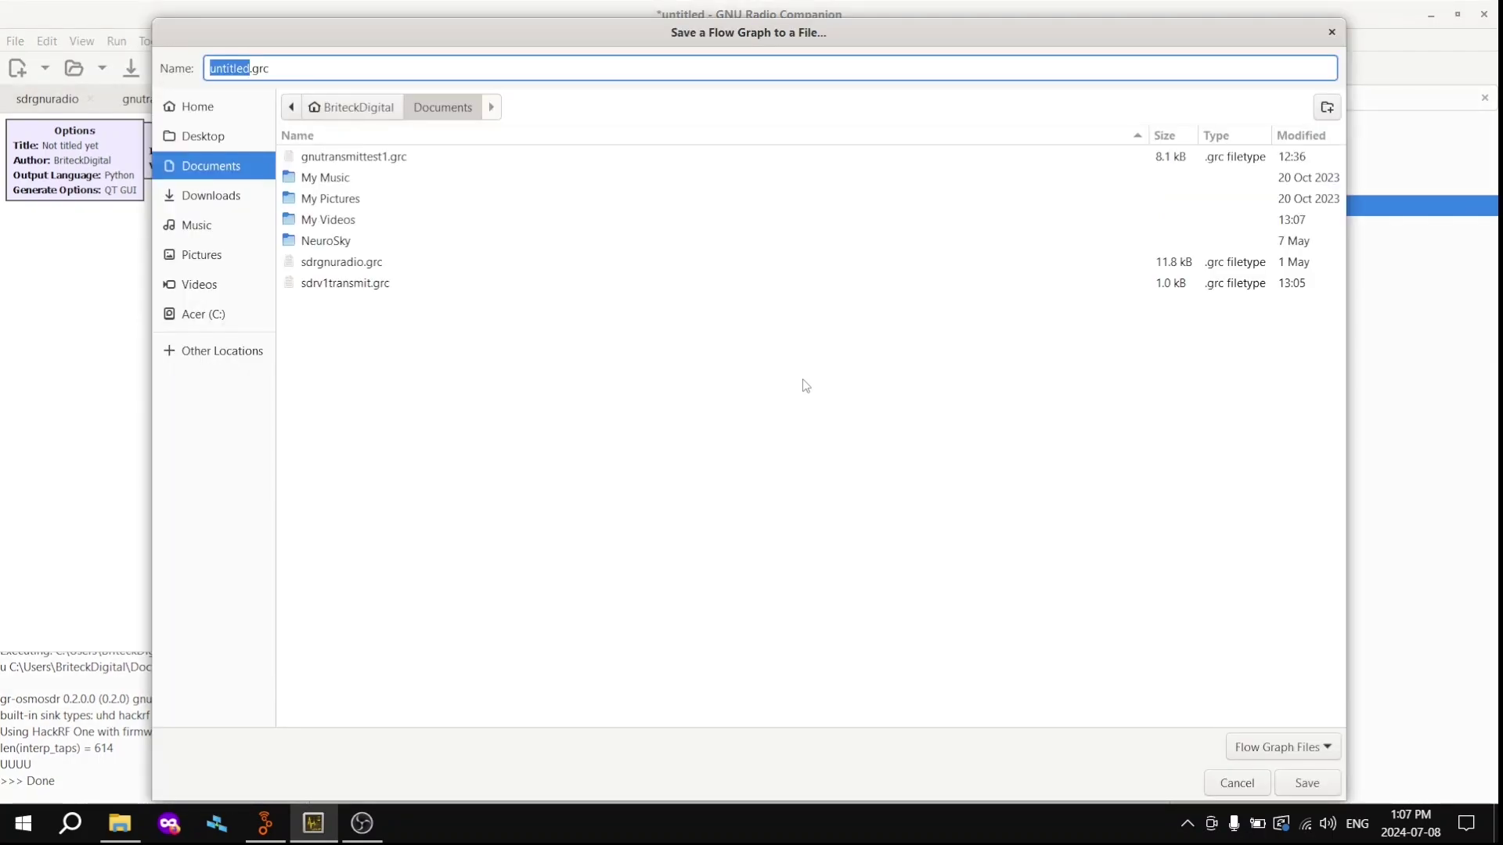
type("sdrtran")
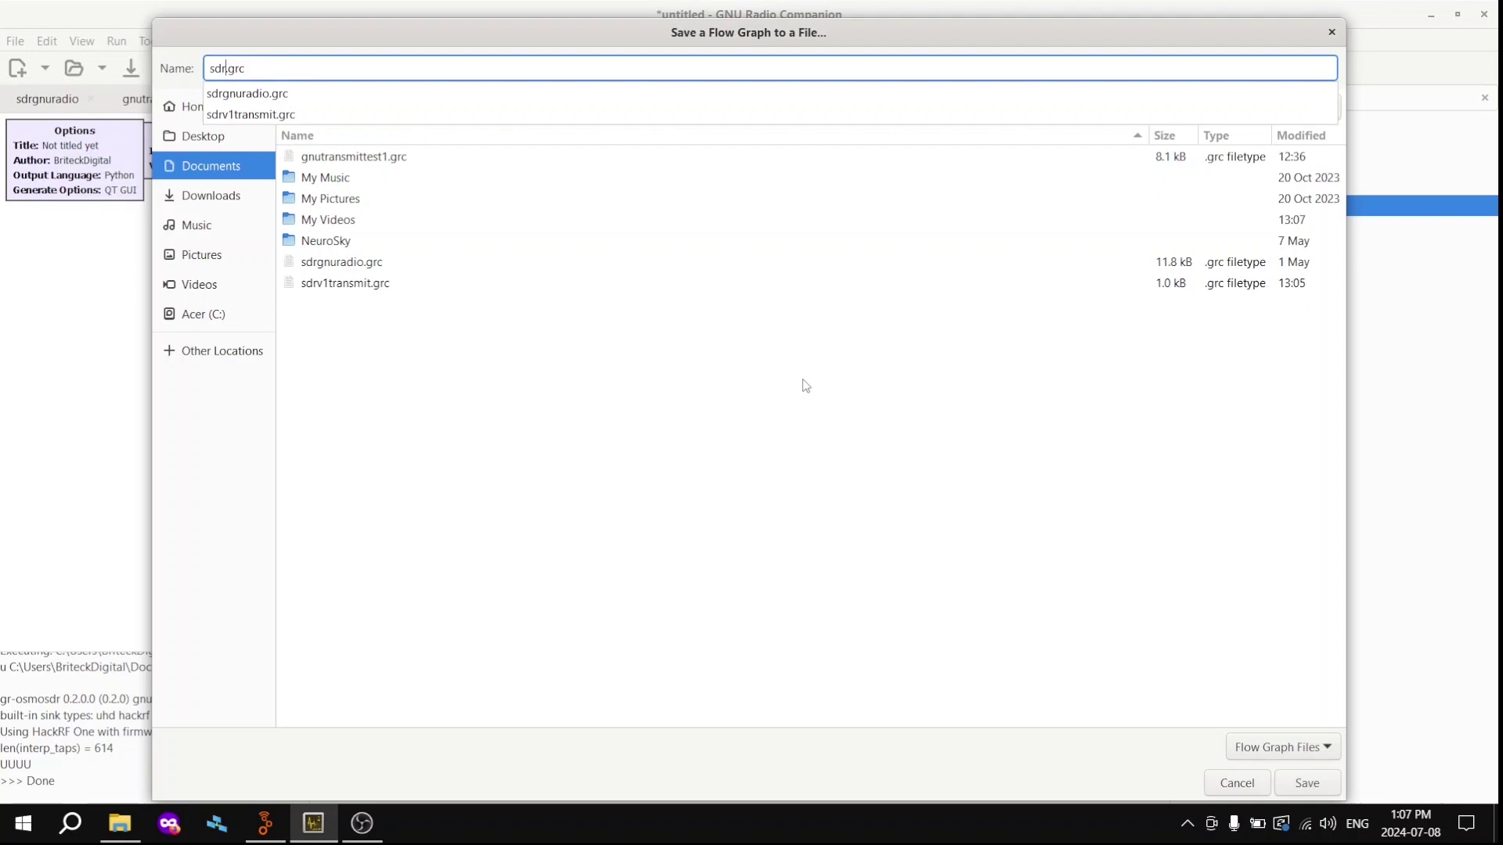
type("smit")
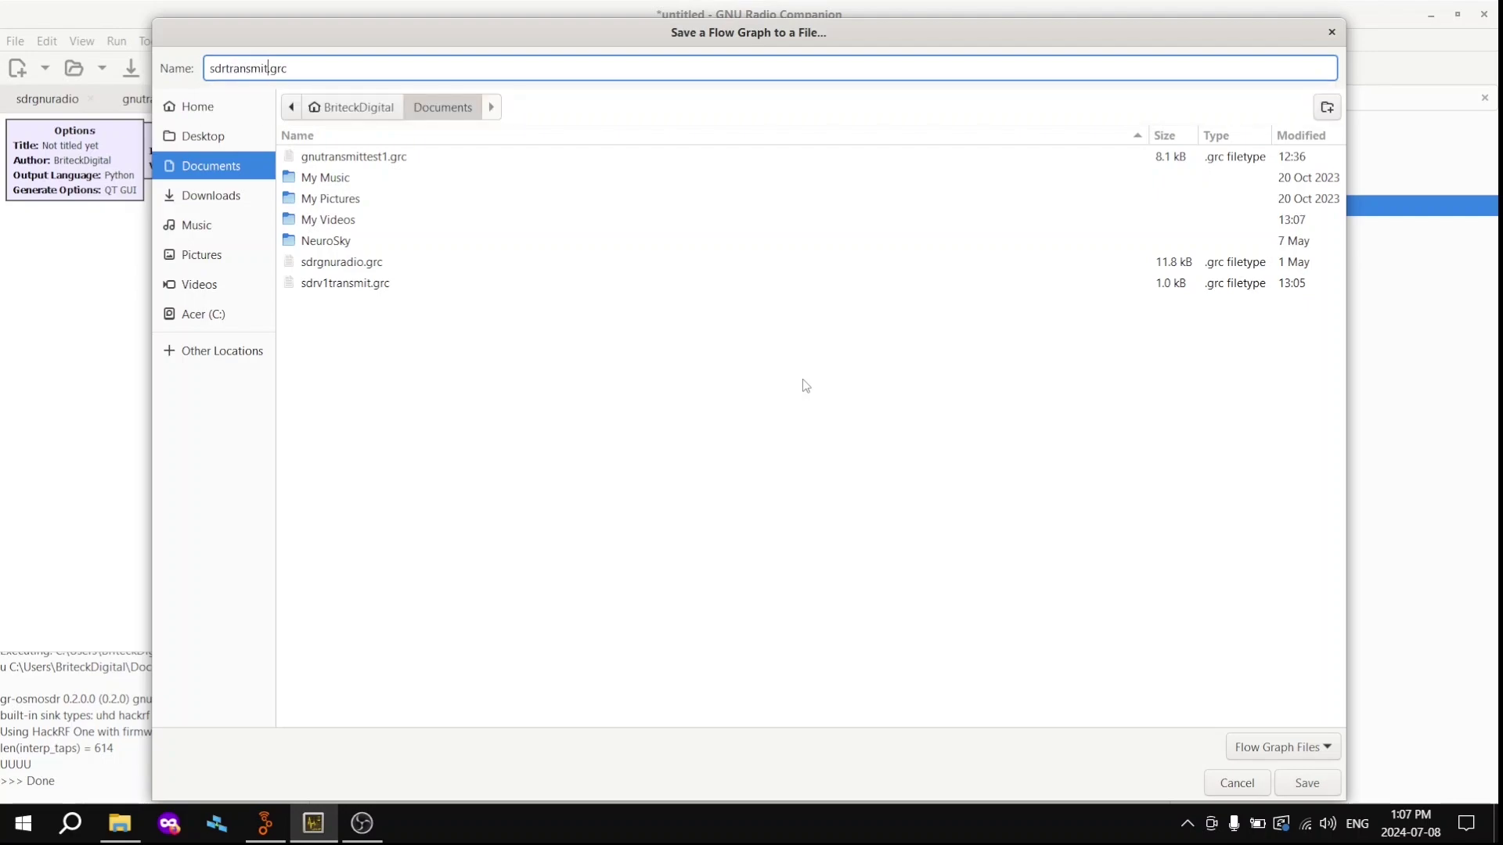
key("Return")
Step: Add a Wav File Source block from a 'wav' search and move it left on the canvas
key("ctrl+f")
type("wav")
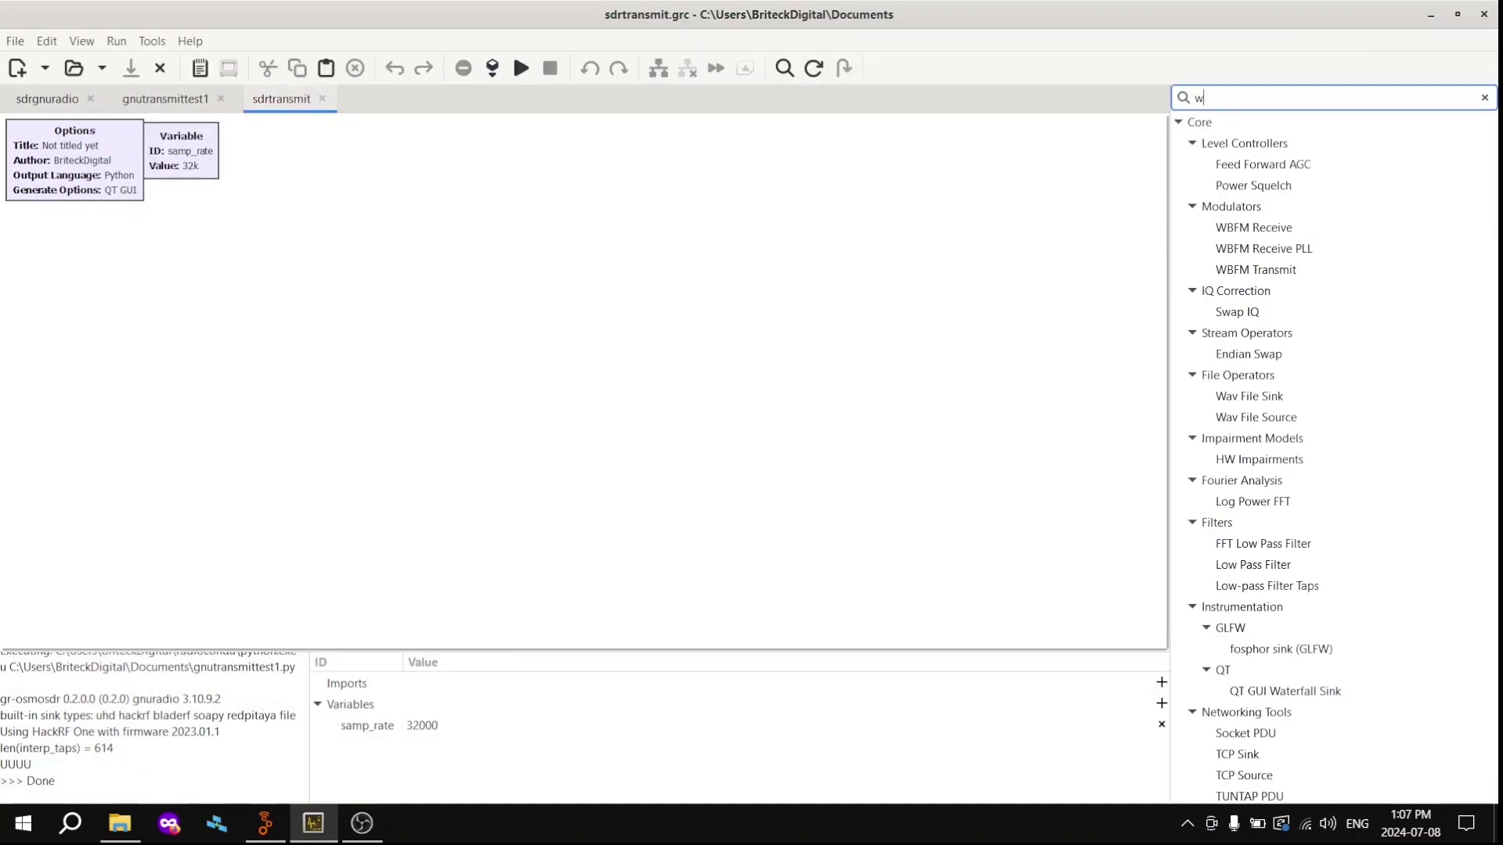
double_click(1252, 185)
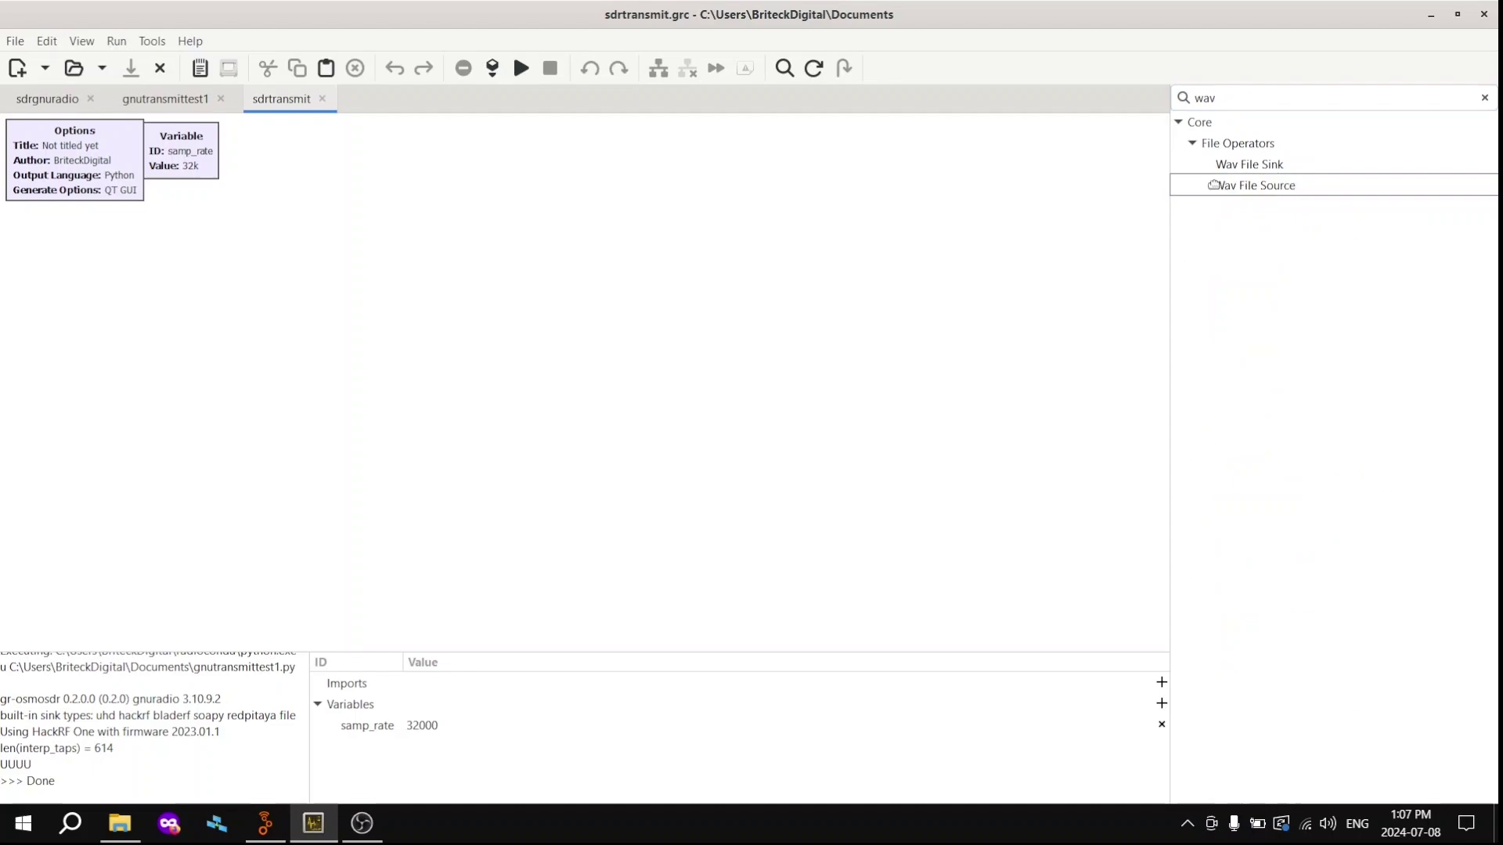
left_click_drag(567, 314, 392, 321)
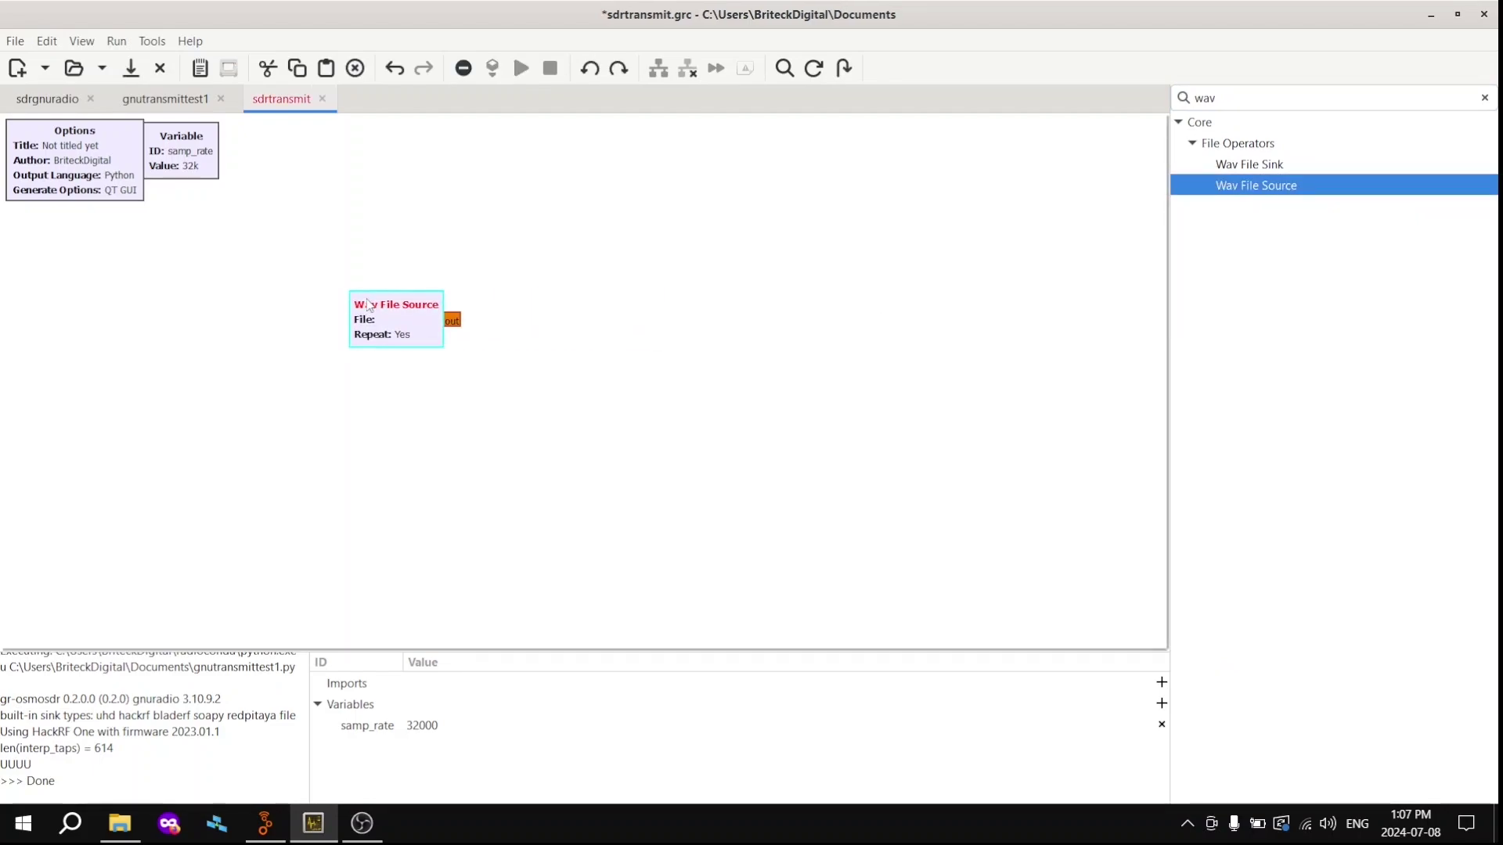
Step: Set the Wav File Source to read WAKEUP.wav from the Downloads folder
double_click(392, 322)
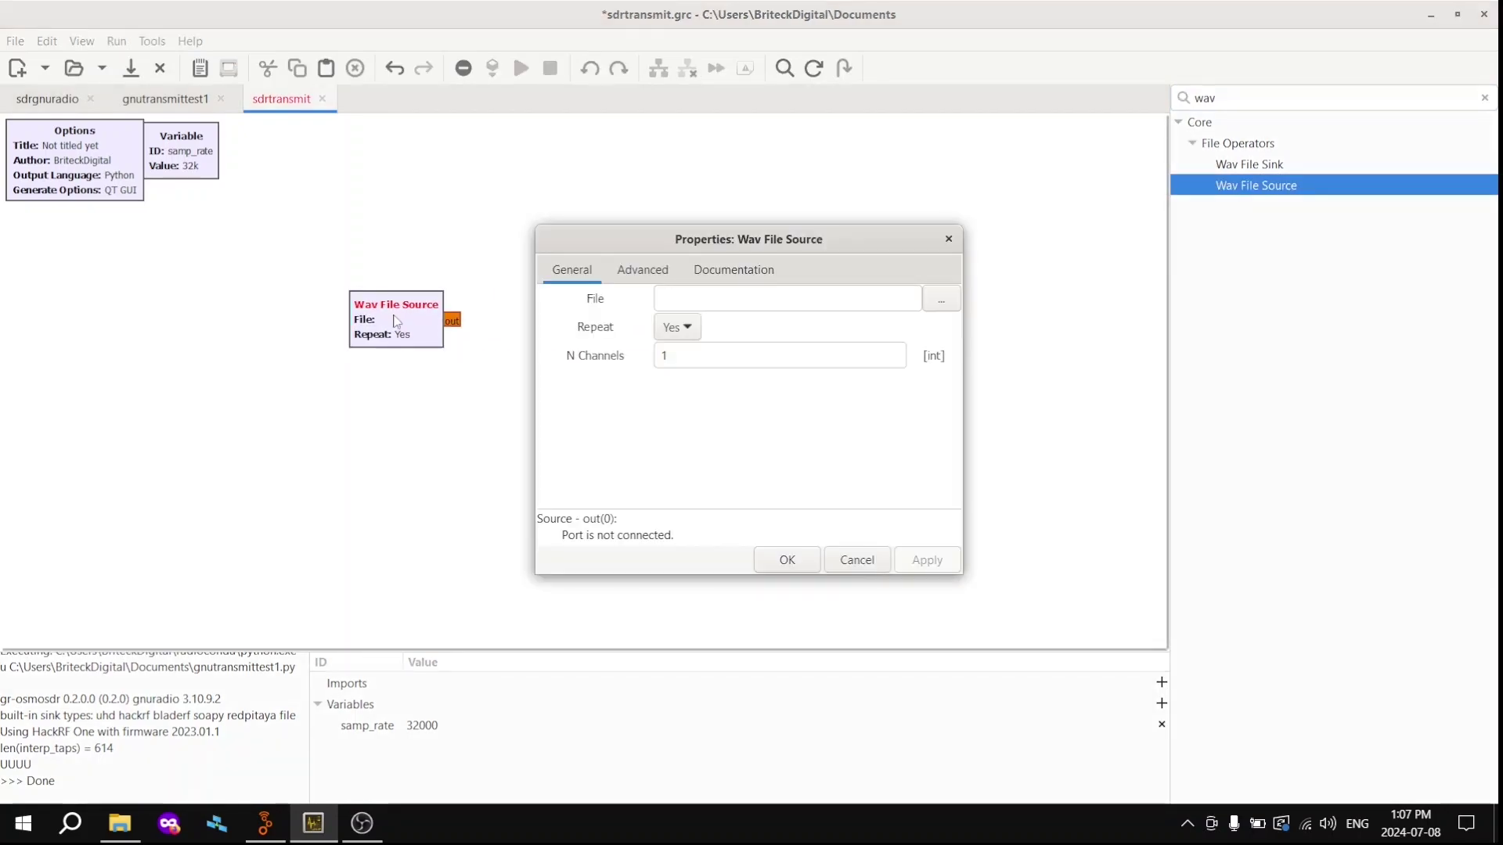
left_click(942, 298)
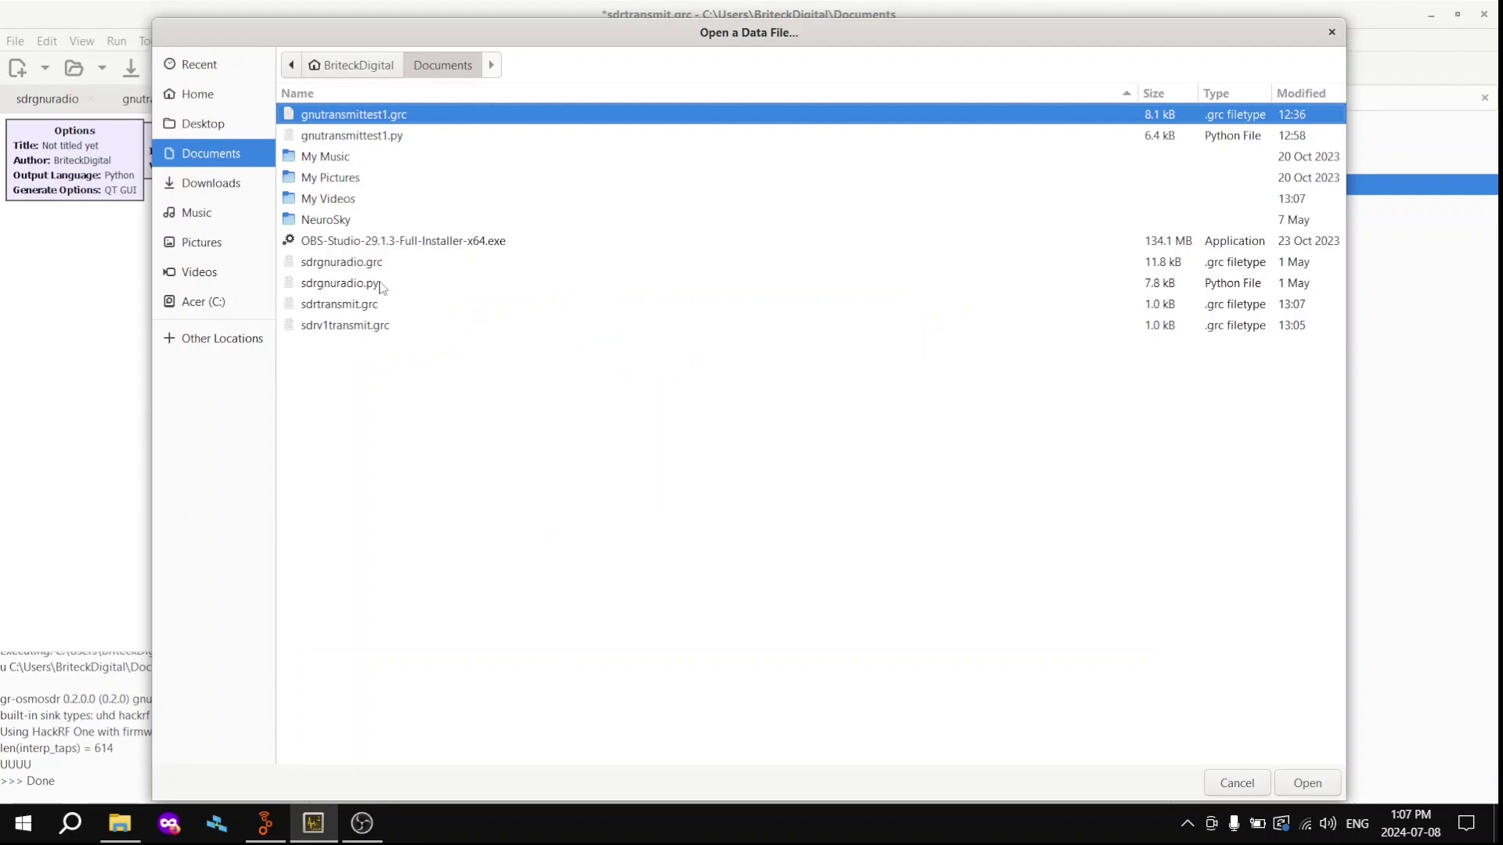
left_click(210, 183)
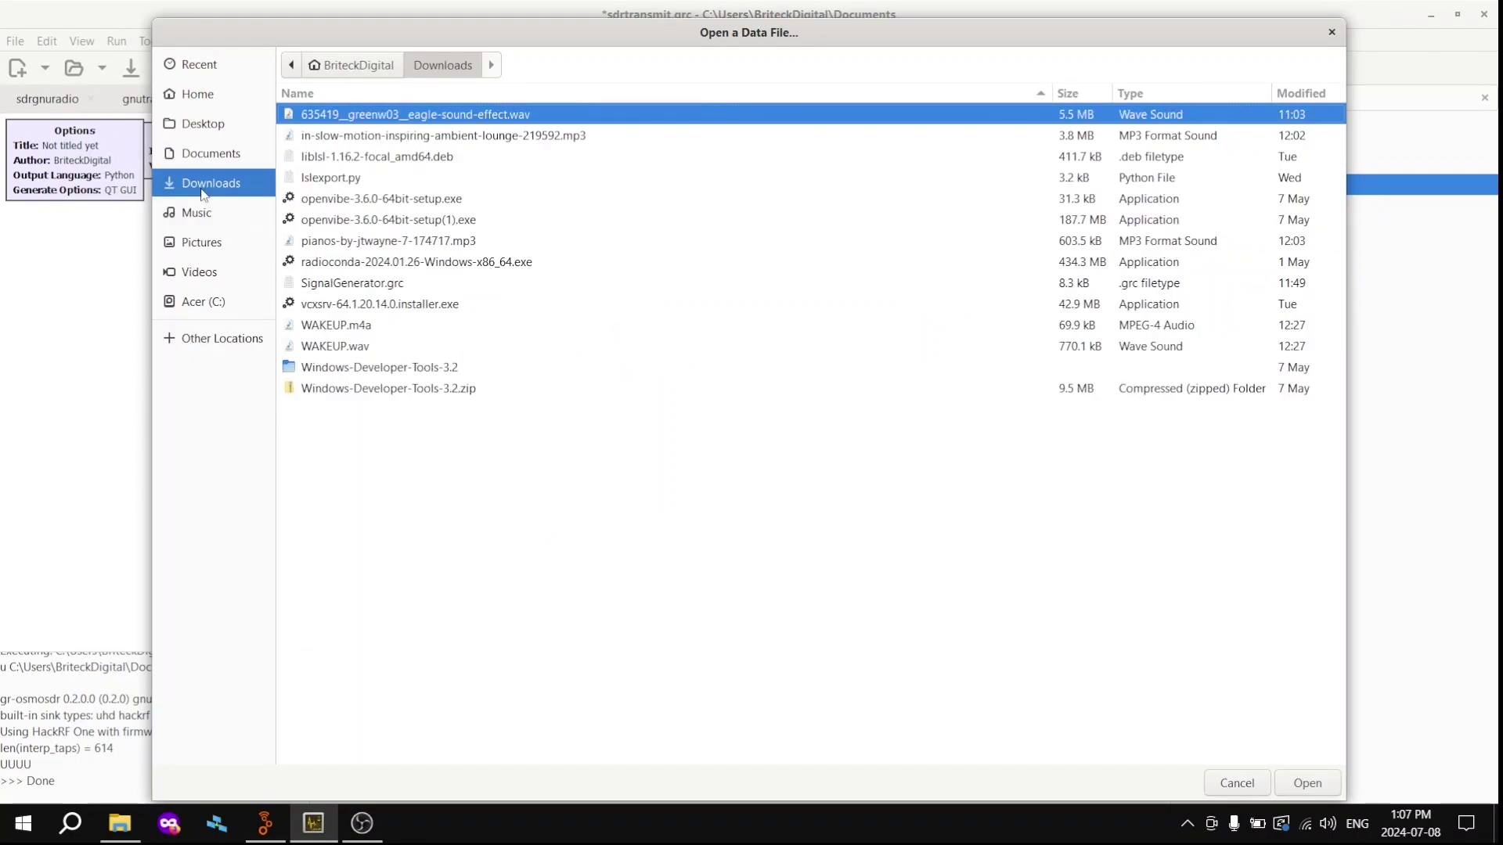
left_click(389, 346)
left_click(1306, 784)
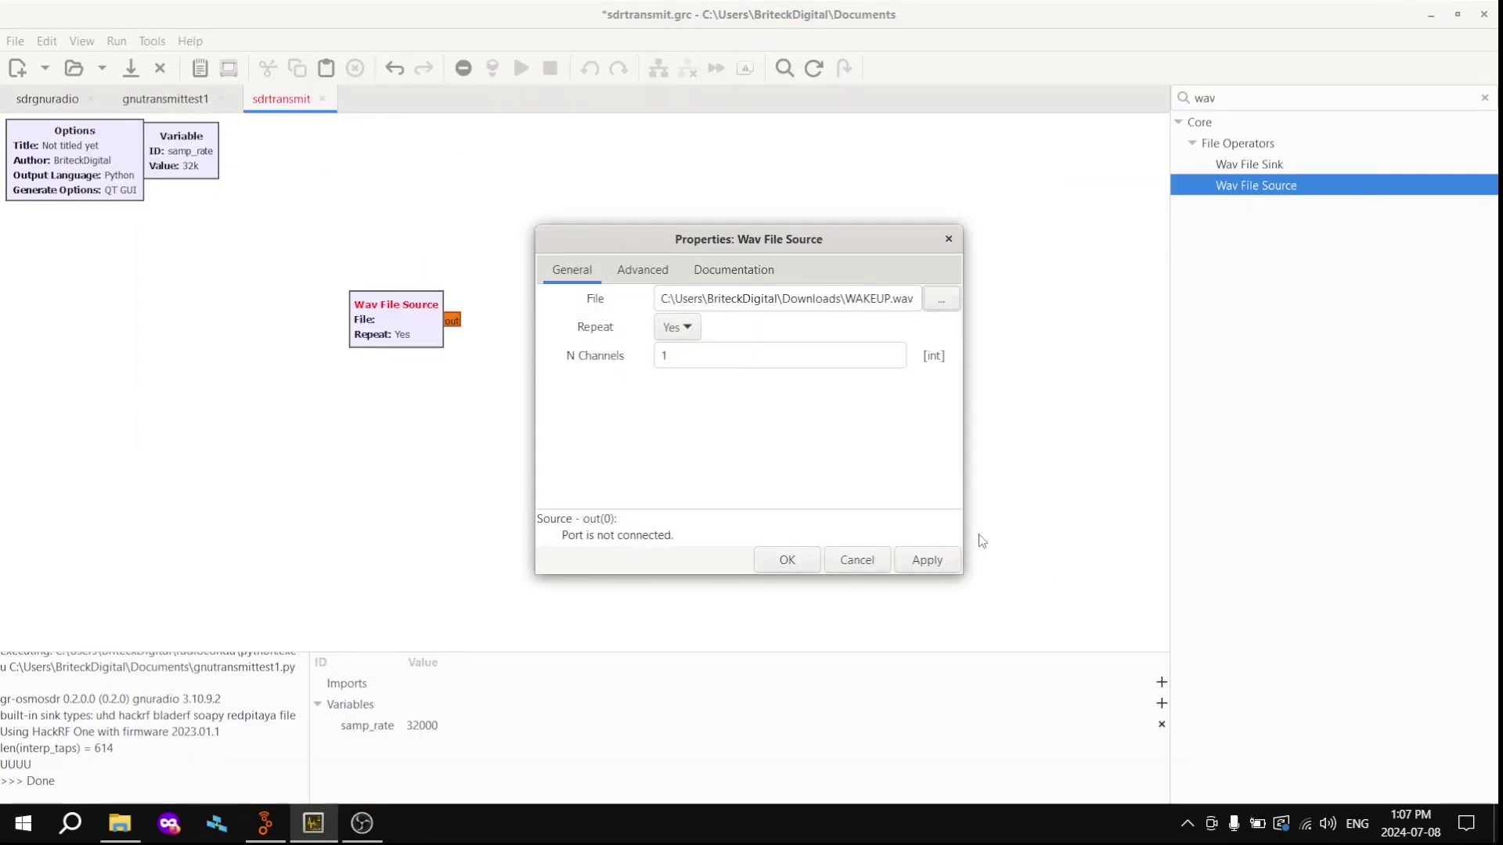
left_click(914, 569)
left_click(787, 560)
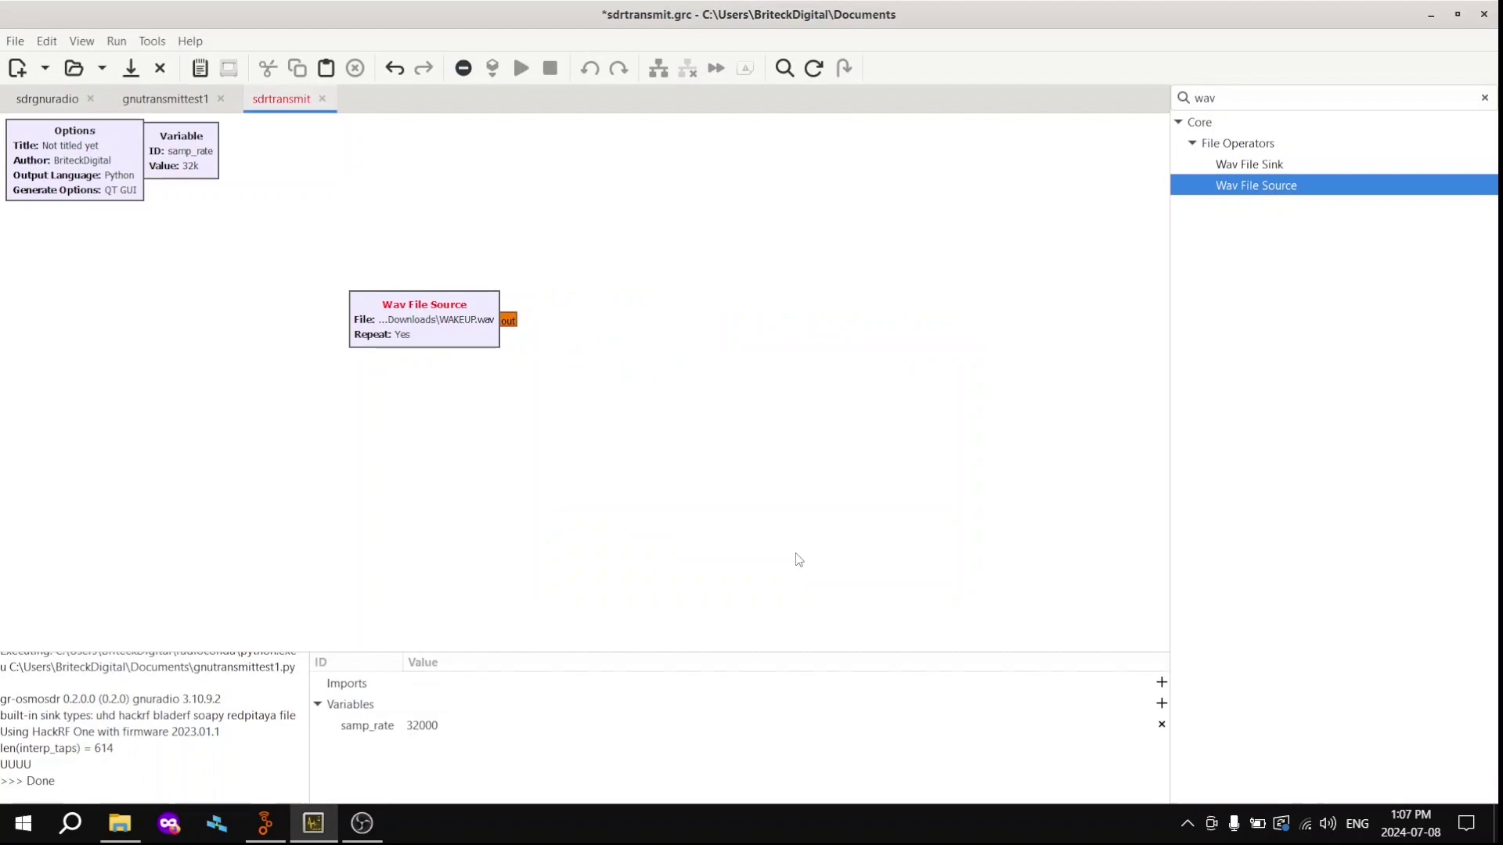
left_click(1241, 95)
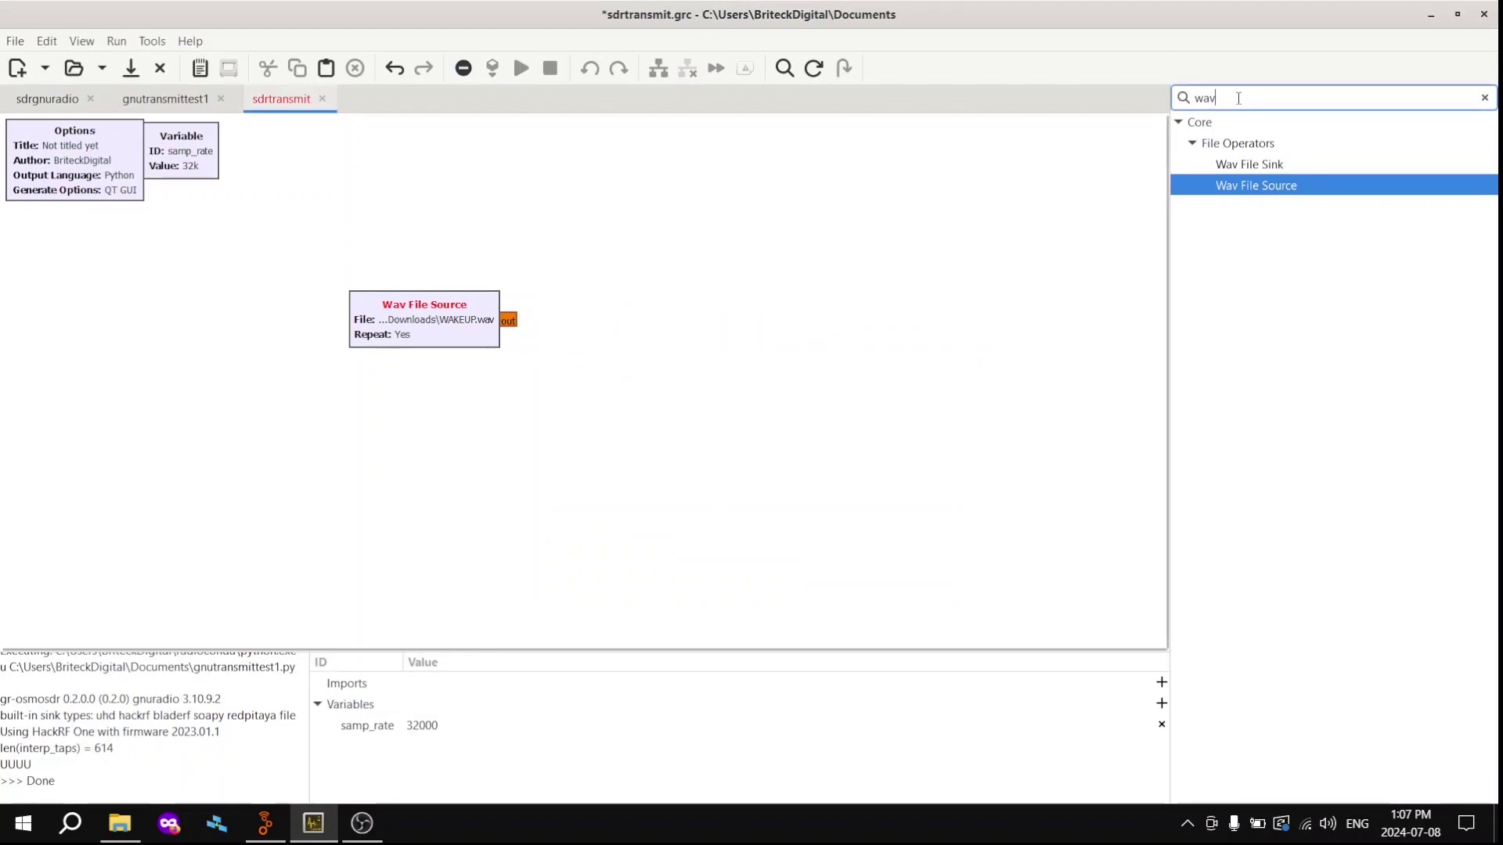
Step: Add a WBFM Transmit block and connect the Wav File Source output to it
key("BackSpace")
key("BackSpace")
key("BackSpace")
type("wbfm")
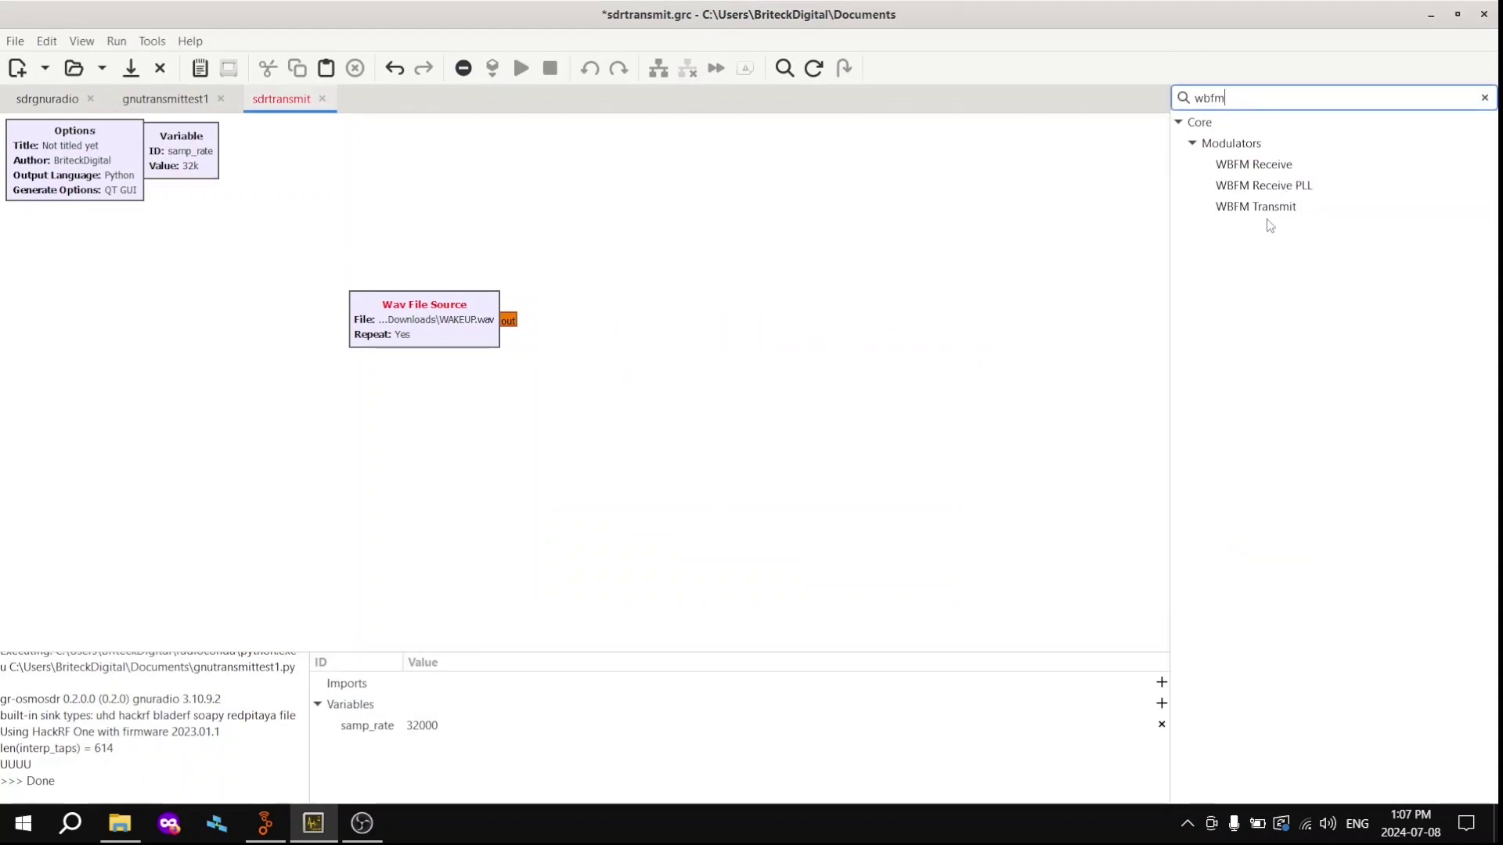
left_click_drag(1262, 208, 671, 332)
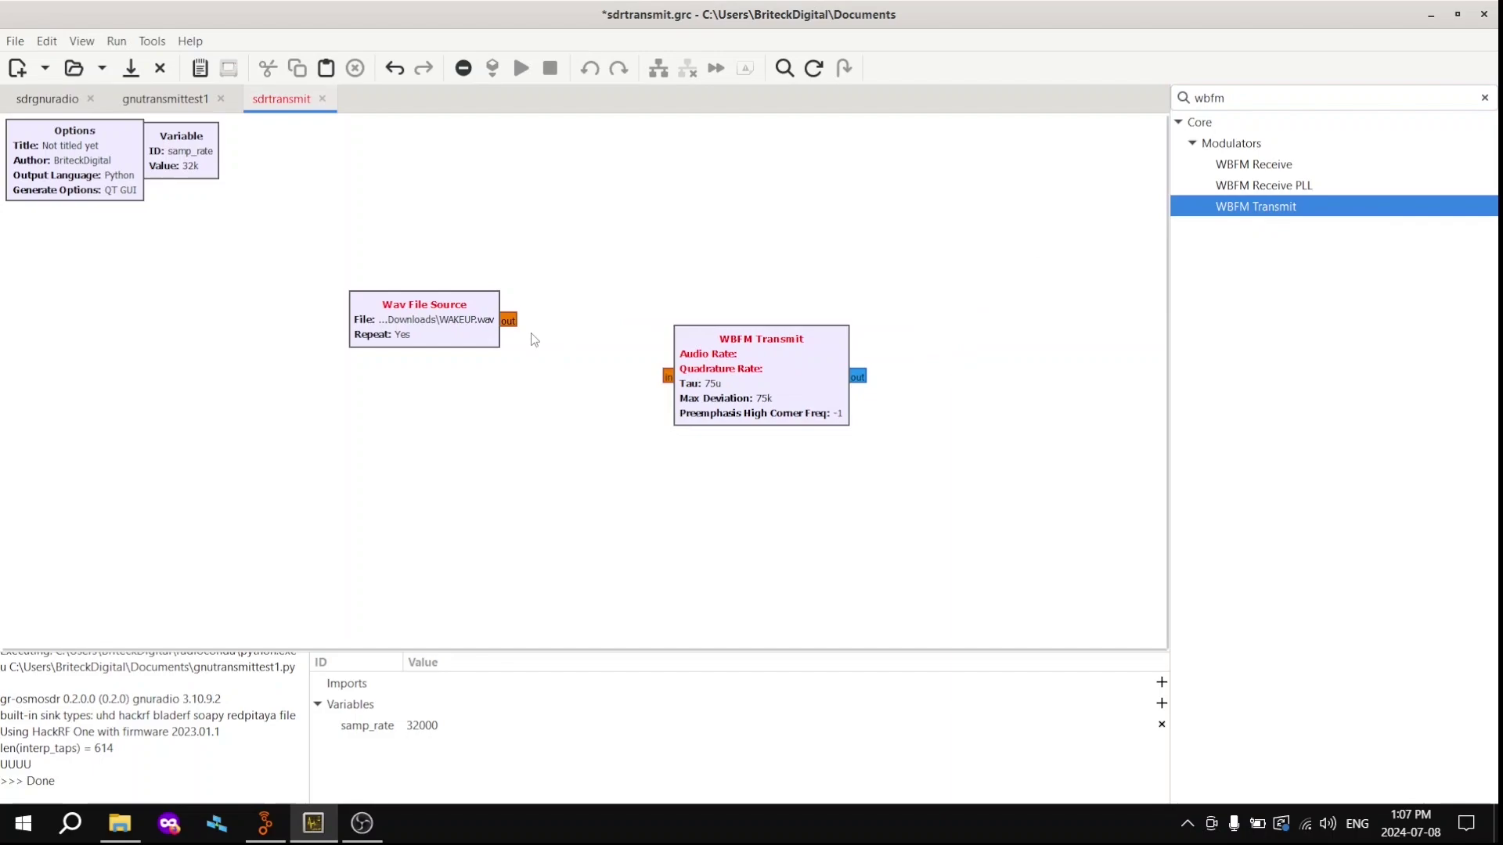
left_click_drag(510, 321, 677, 383)
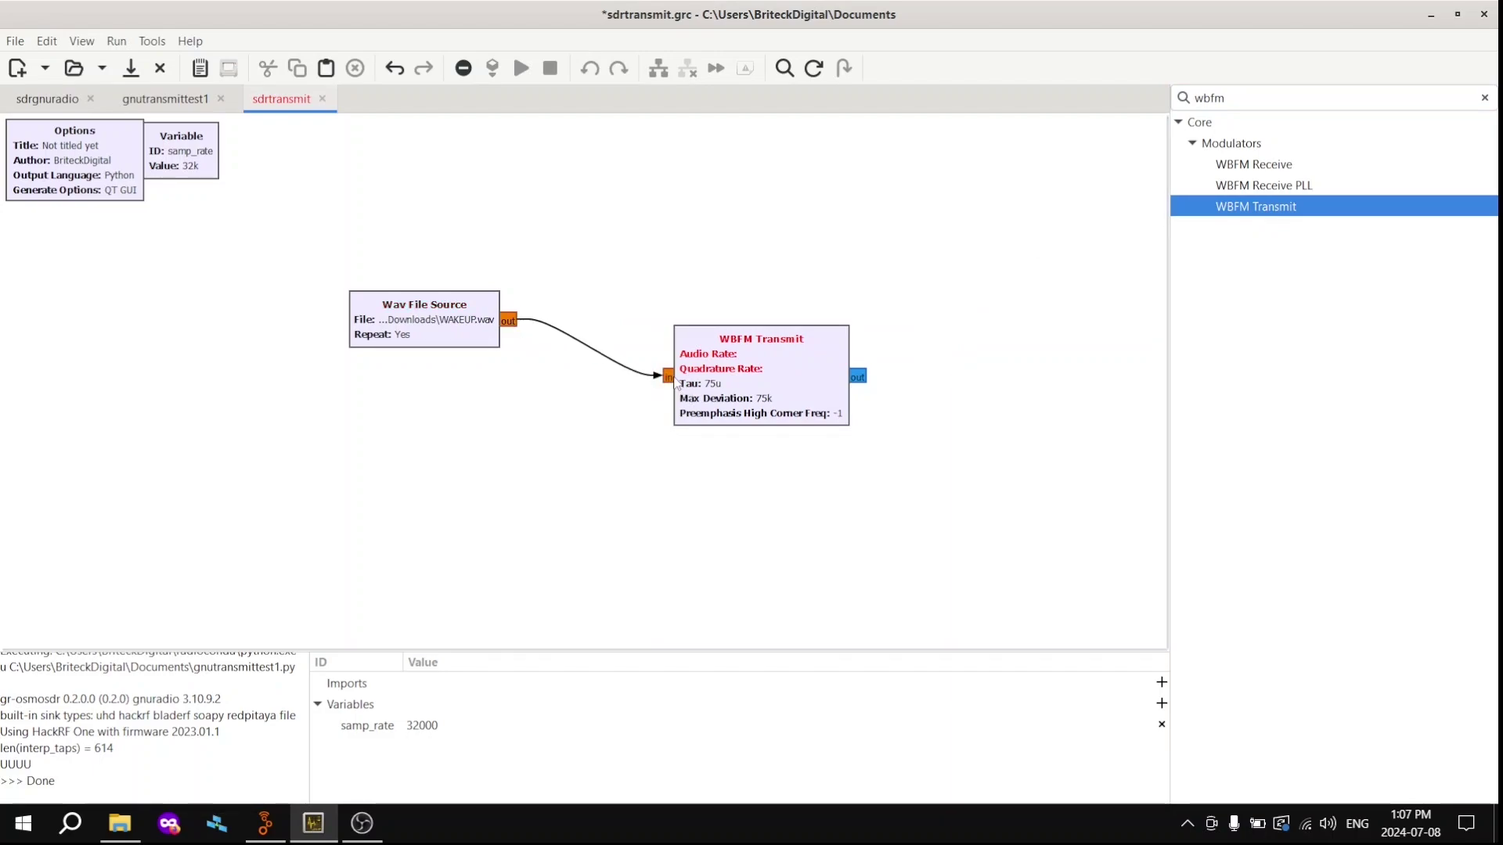
Step: Set WBFM Transmit to audio rate 44100, quadrature 441000, preemphasis 75000; place it below the source
double_click(736, 377)
left_click(697, 306)
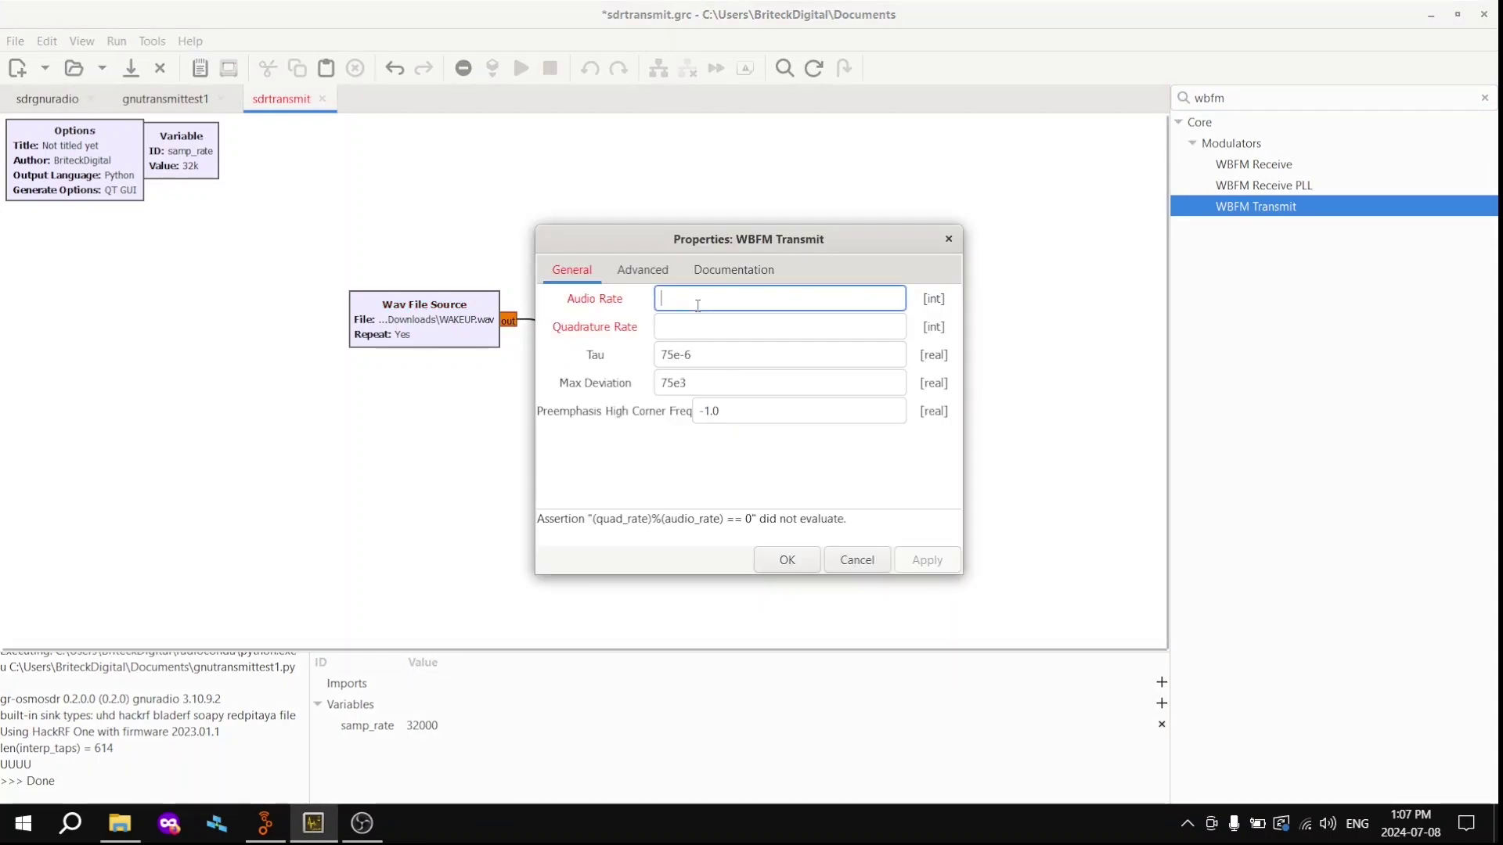
type("44")
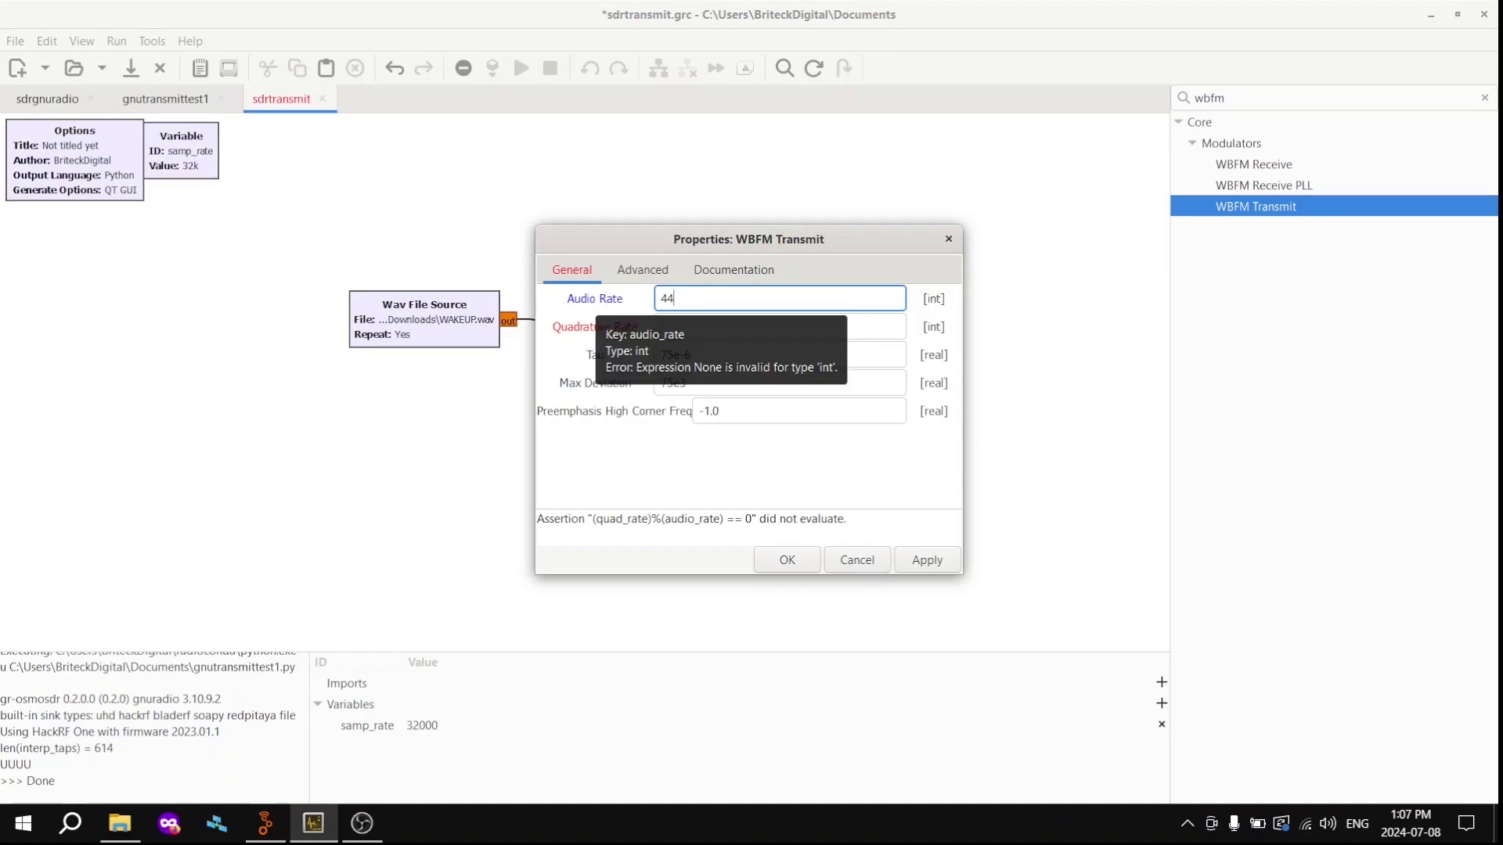
type("100")
left_click(708, 318)
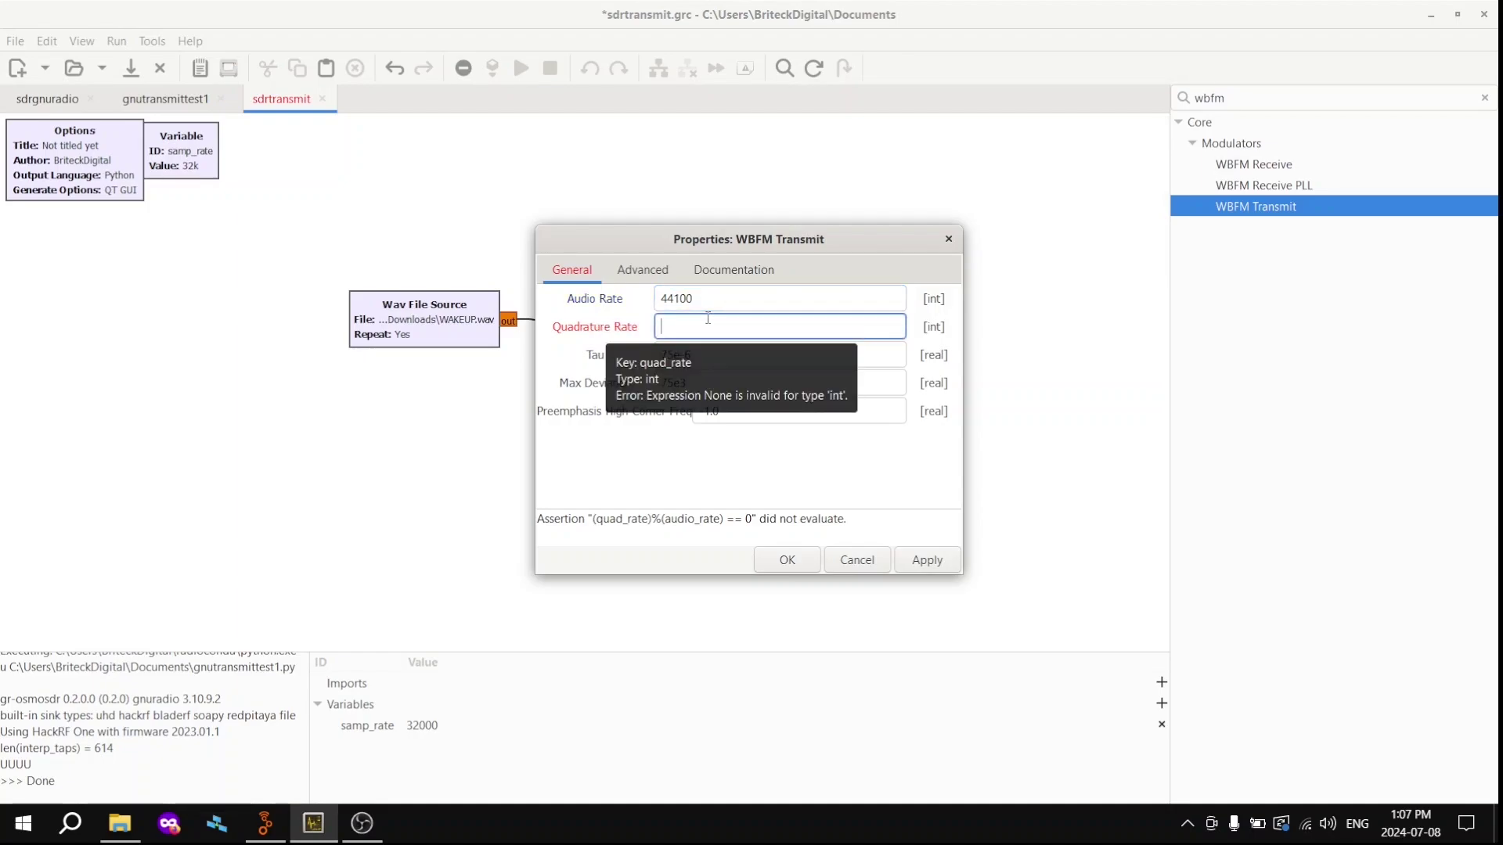
type("441000")
left_click(767, 408)
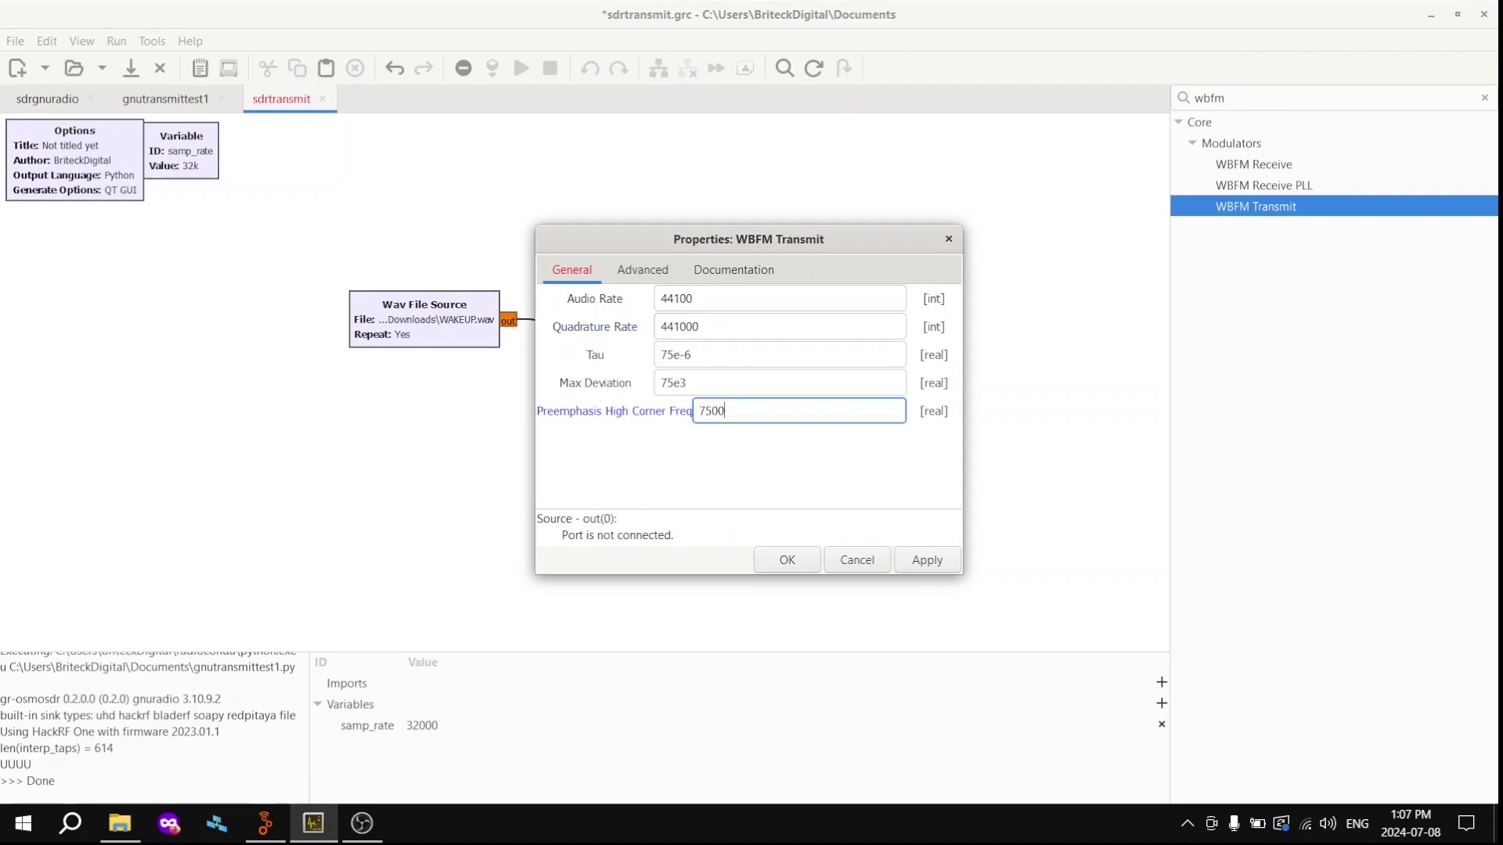
left_click(936, 570)
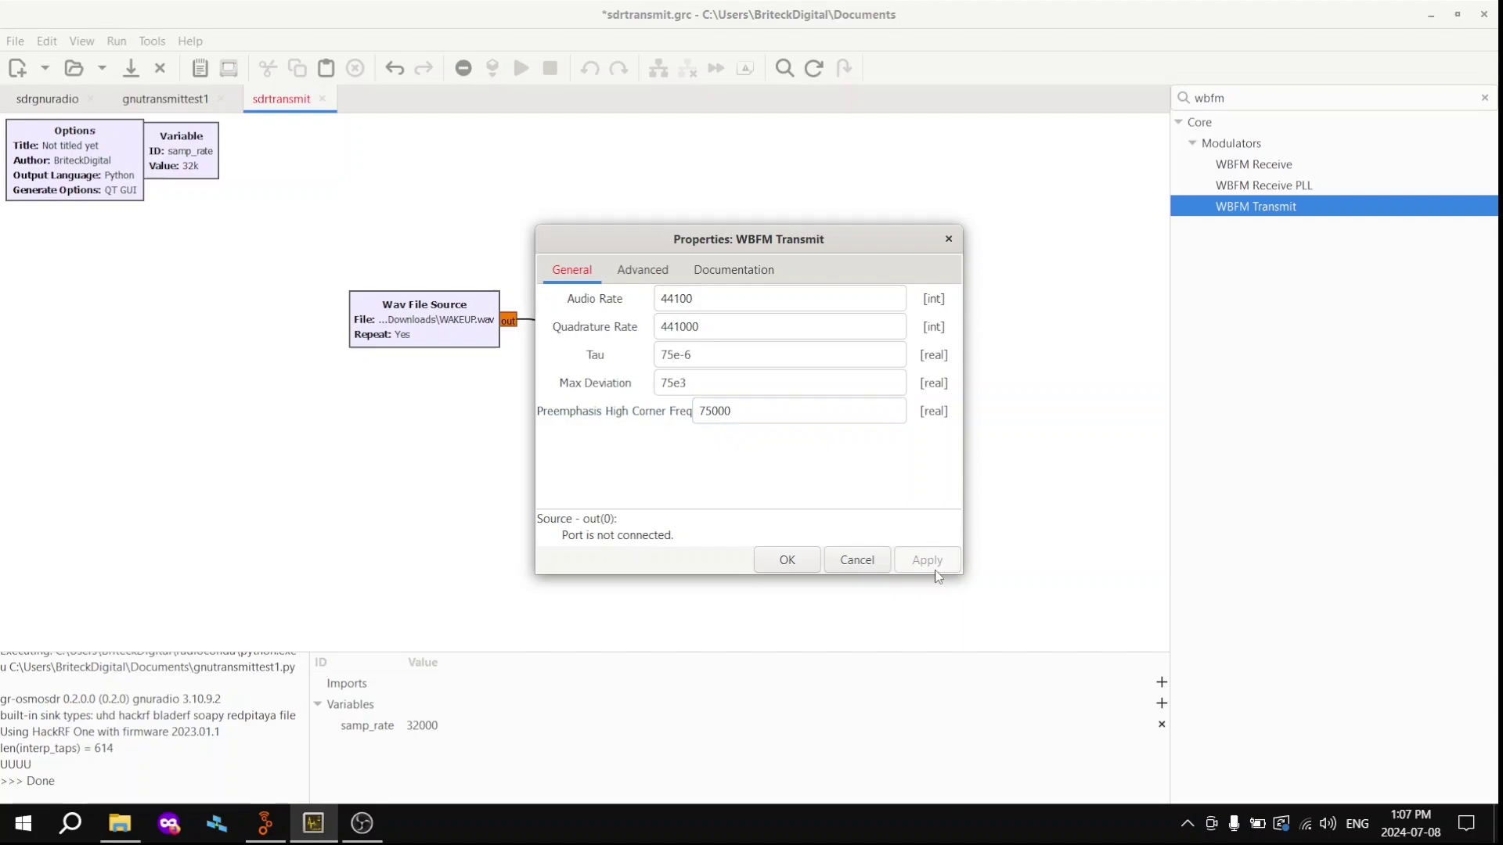
left_click(806, 564)
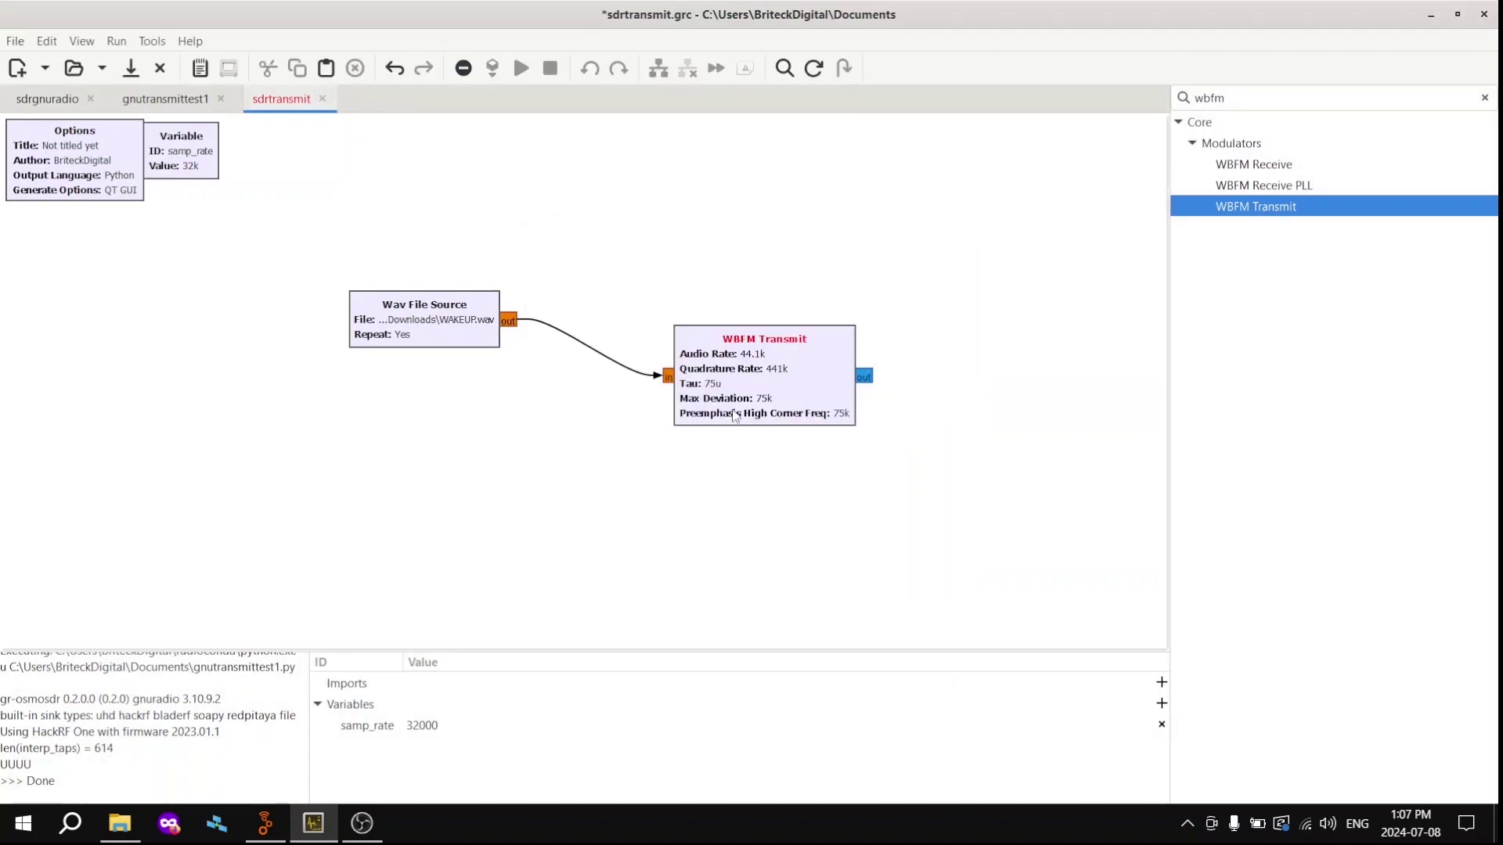
left_click_drag(745, 393, 570, 444)
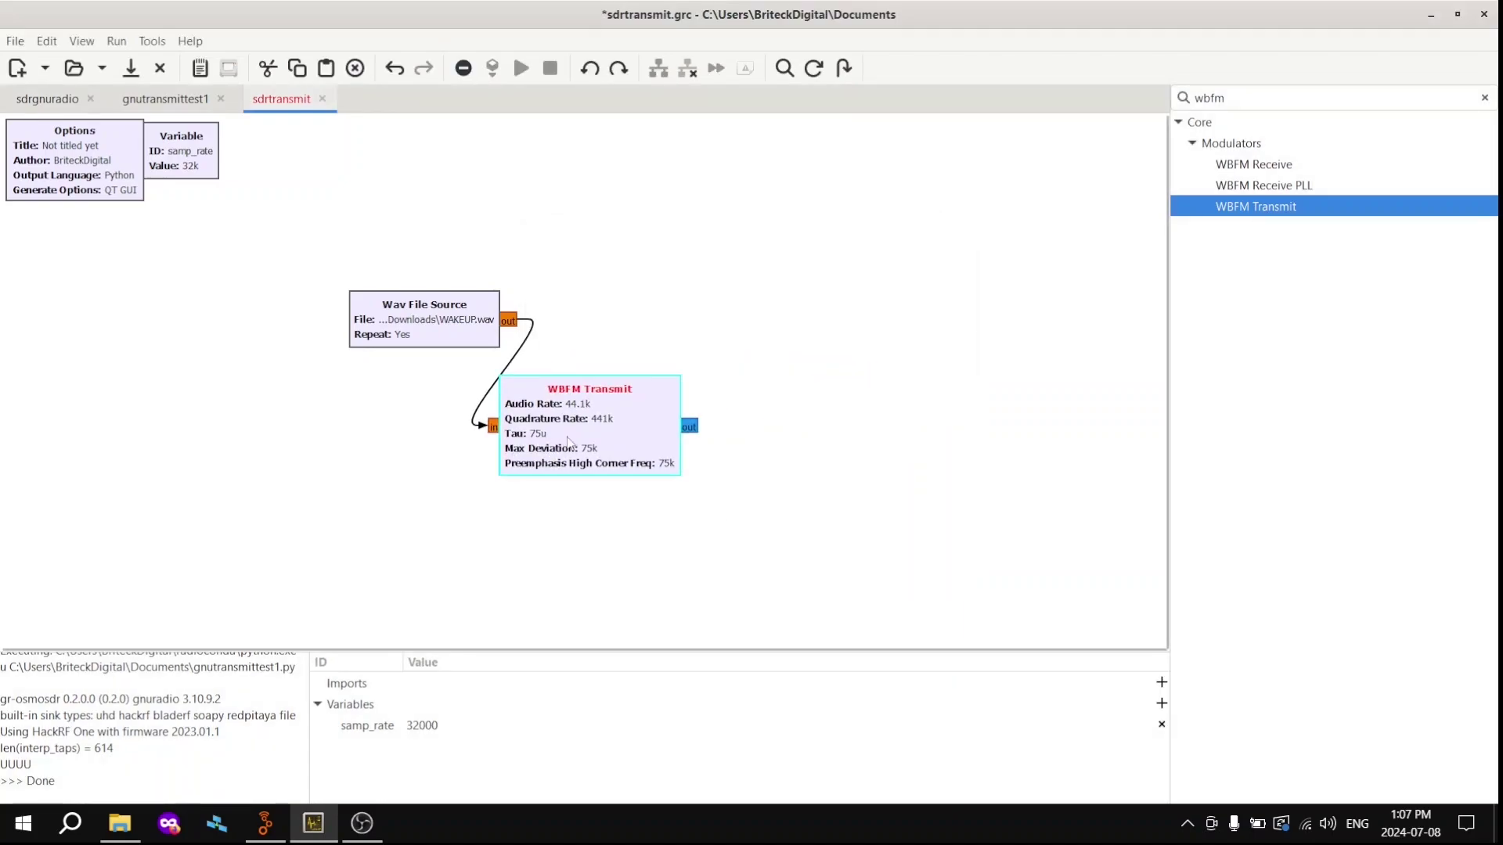
Step: Add an osmocom Sink block and feed the WBFM Transmit output into it
double_click(1212, 97)
type("osmo")
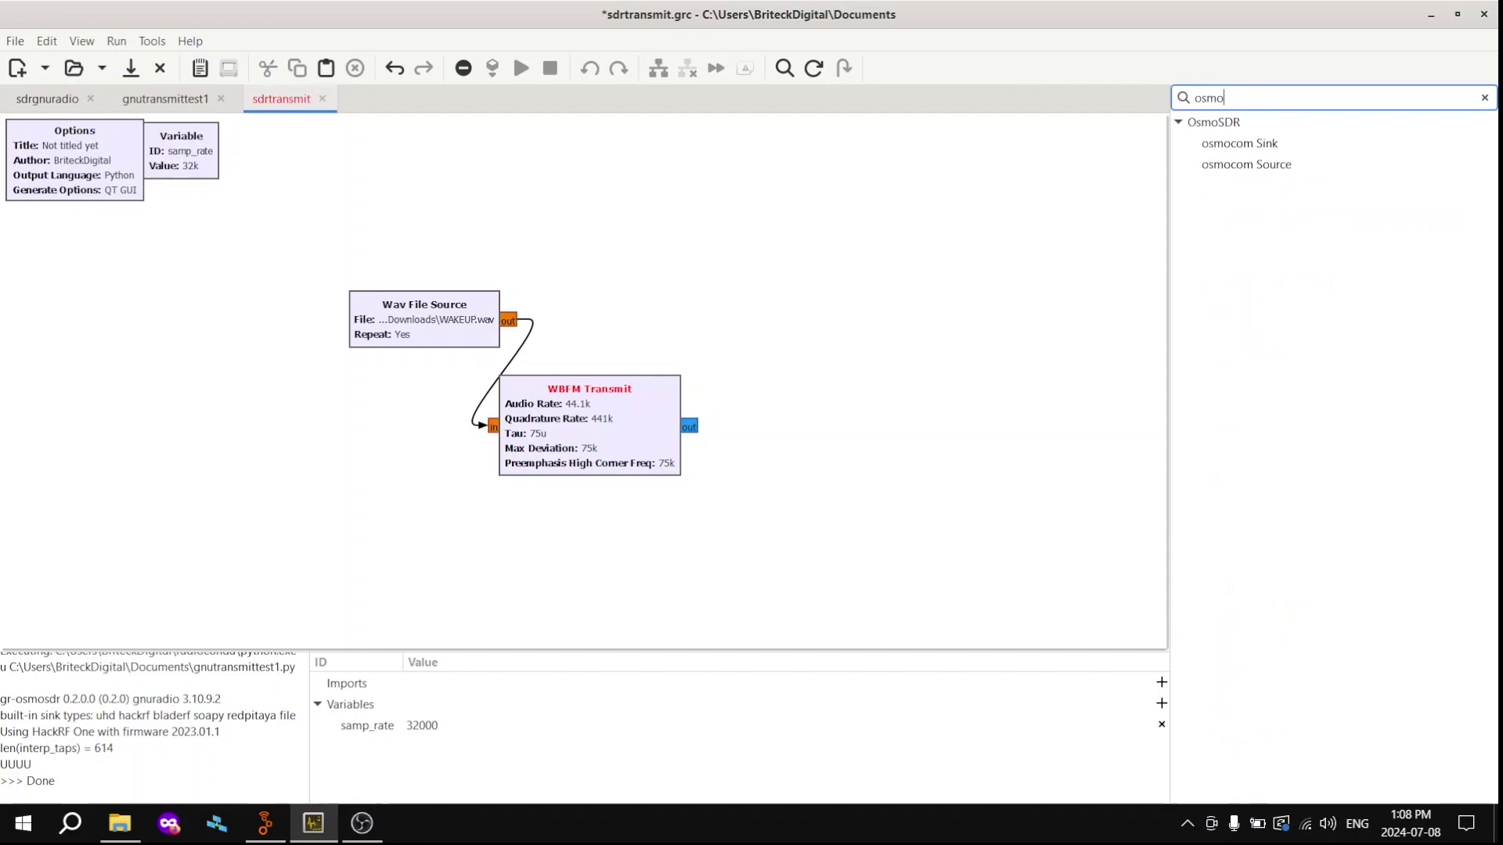
left_click(1243, 162)
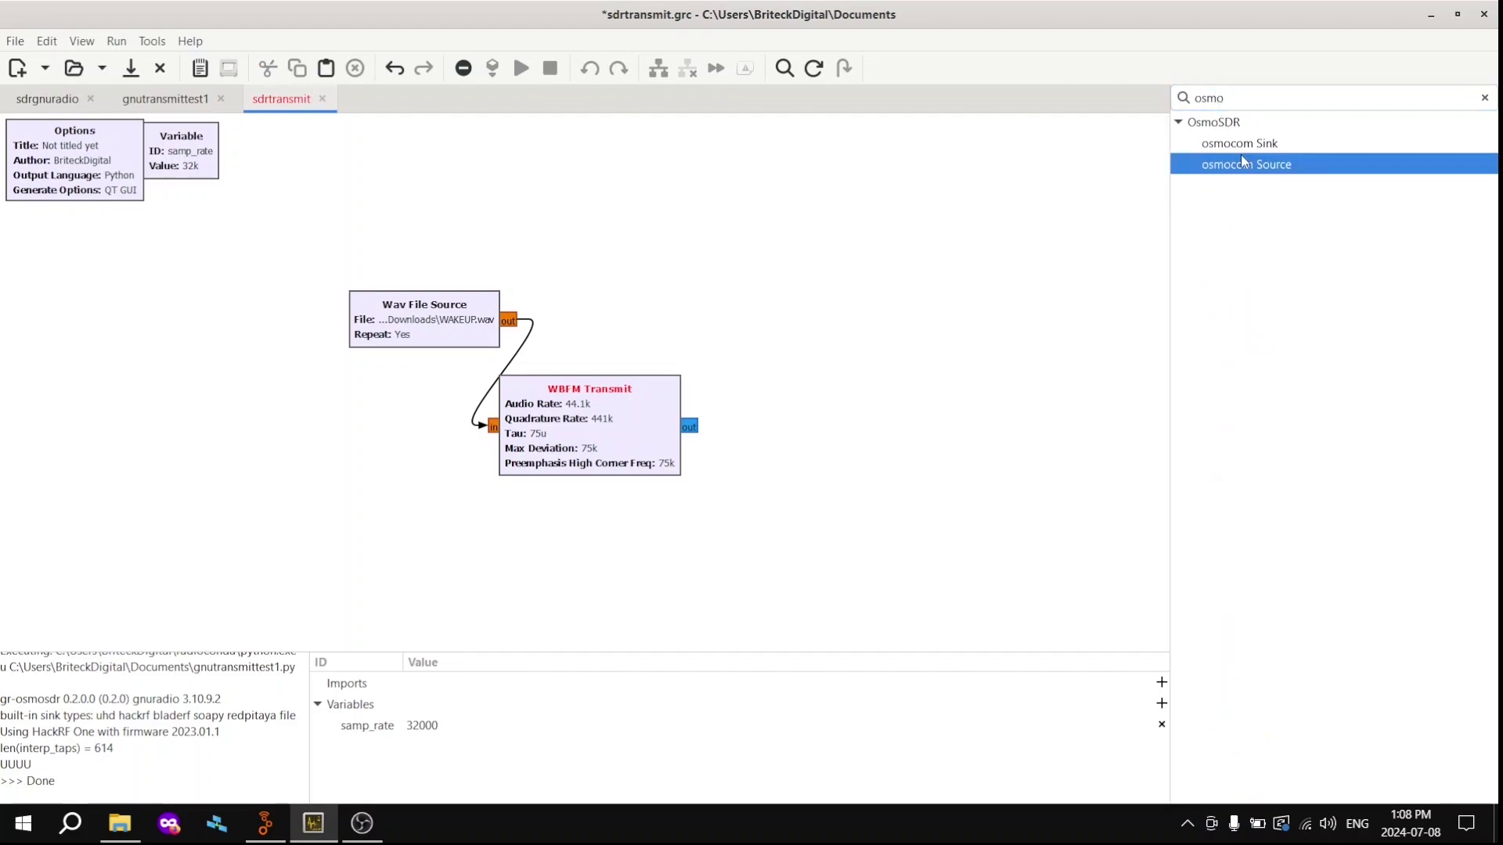
left_click(1235, 144)
left_click_drag(1233, 144, 754, 294)
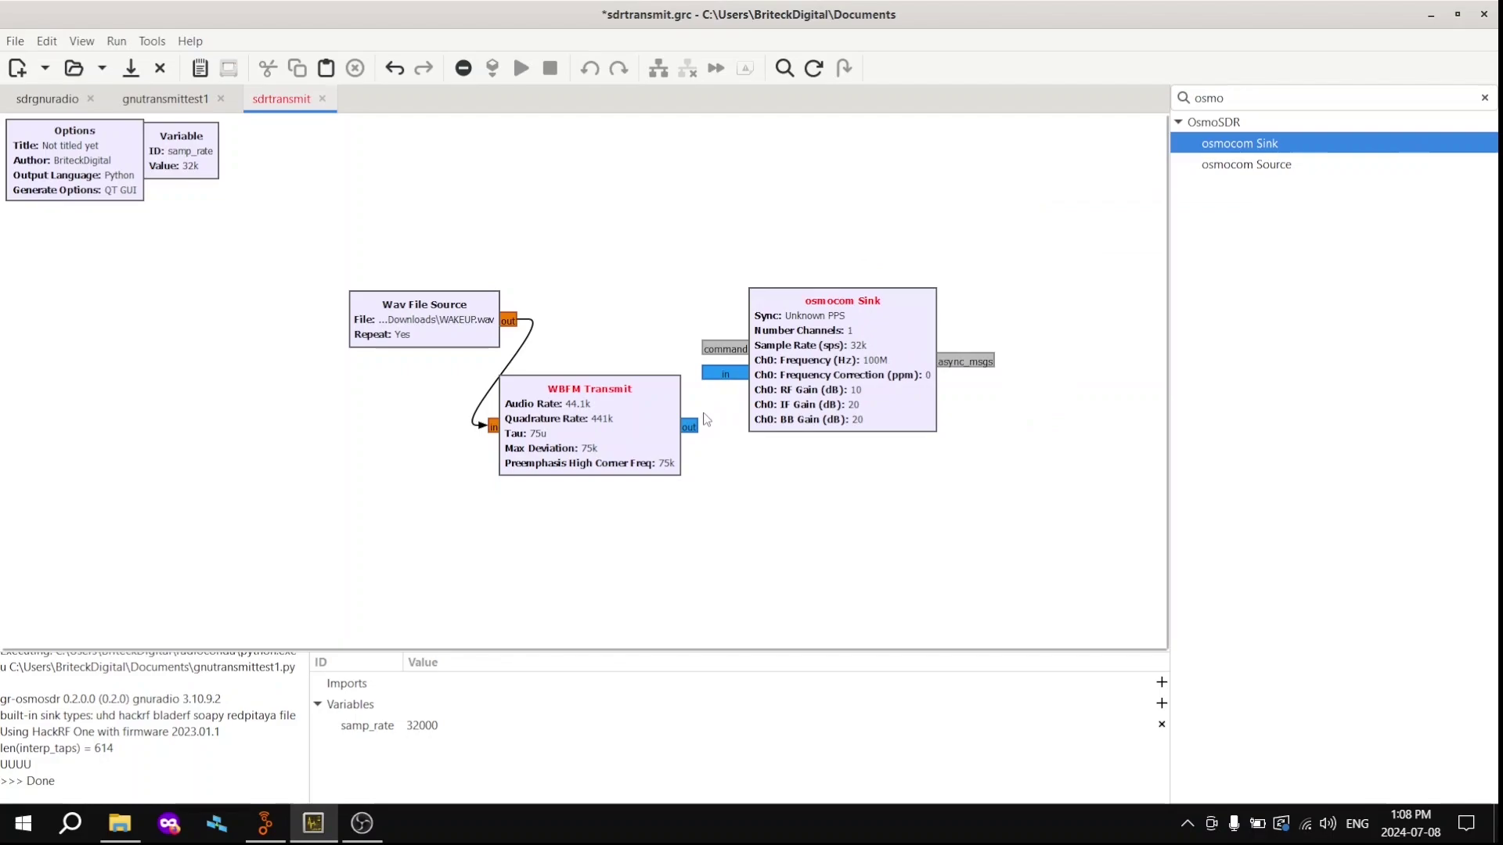
left_click_drag(695, 422, 707, 376)
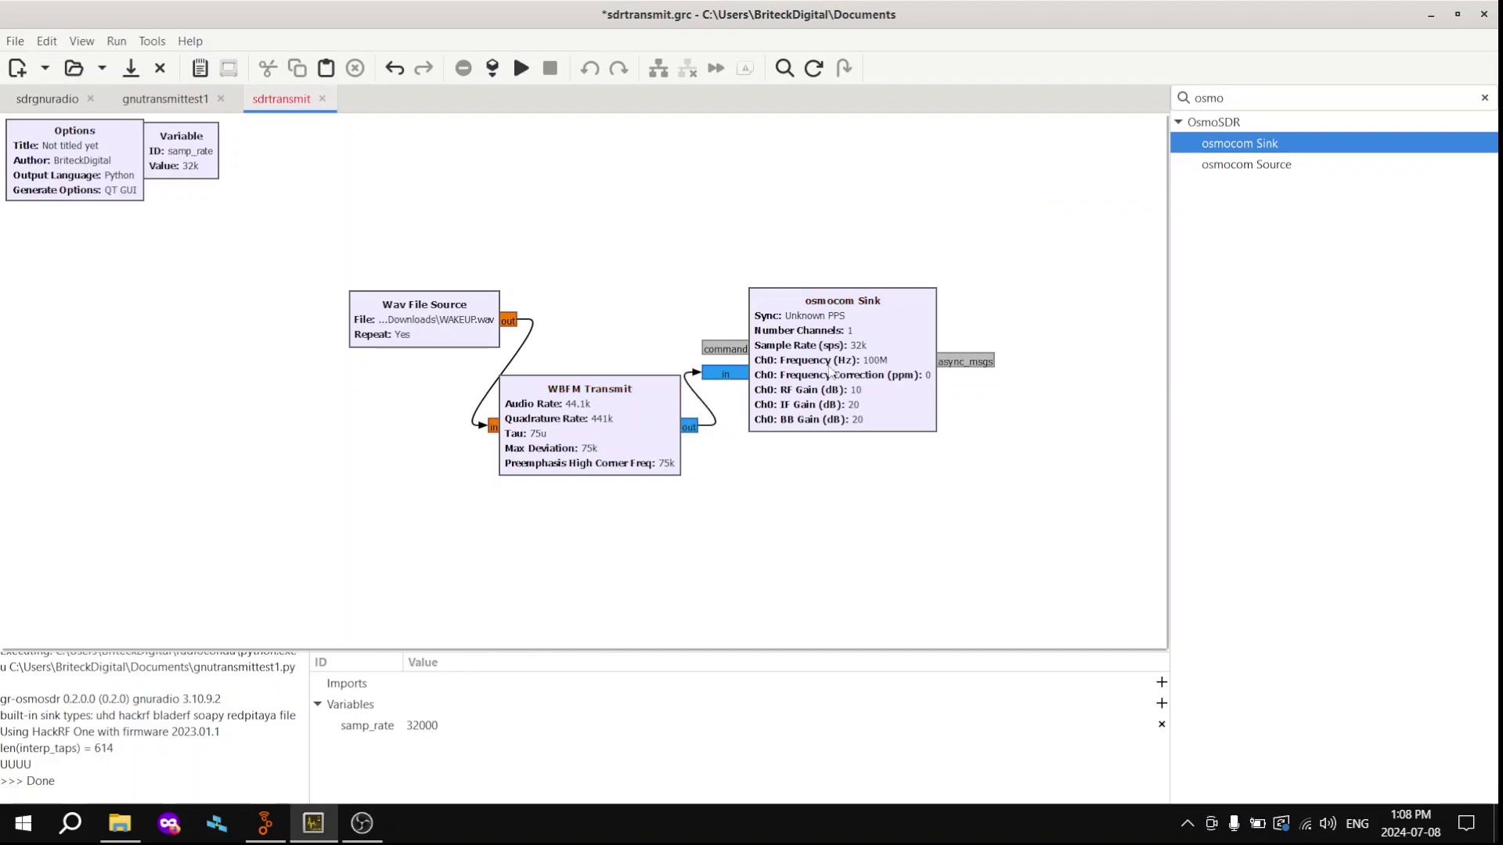
double_click(867, 414)
left_click(793, 327)
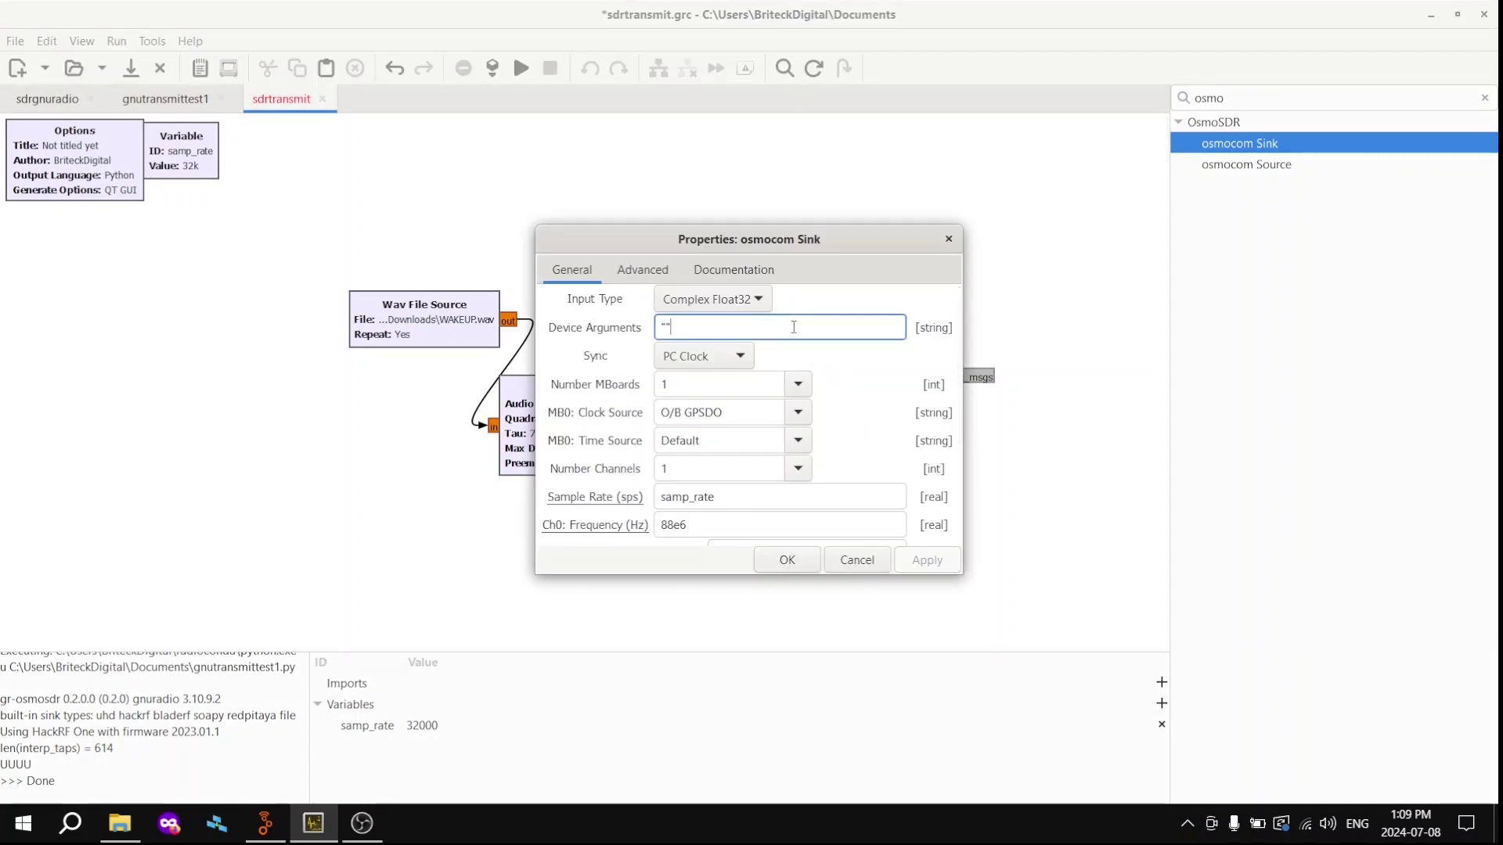
key("BackSpace")
key("BackSpace")
type("de")
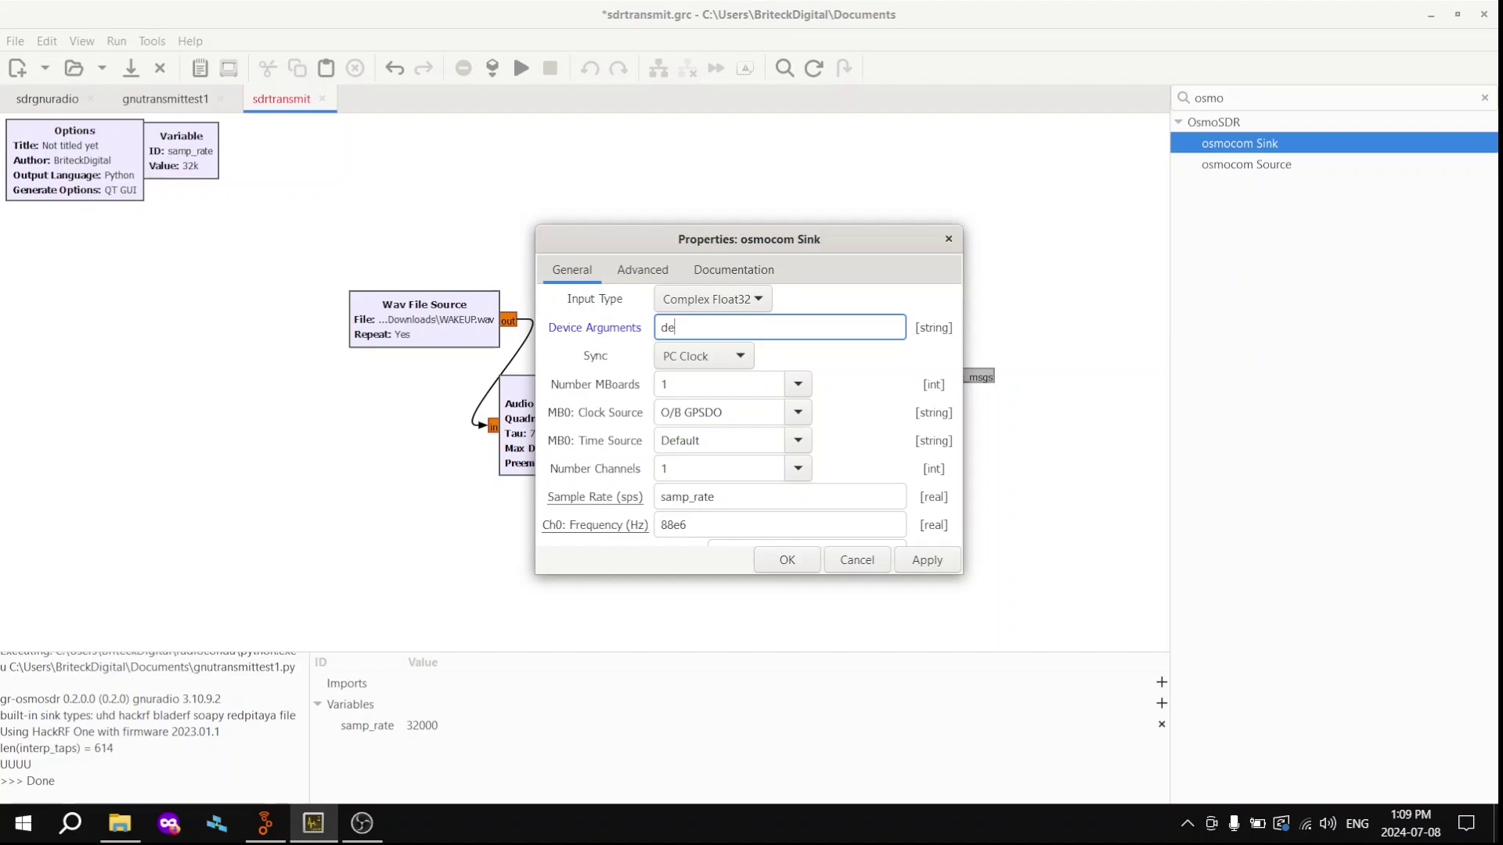
type("ckrf=0")
left_click(806, 562)
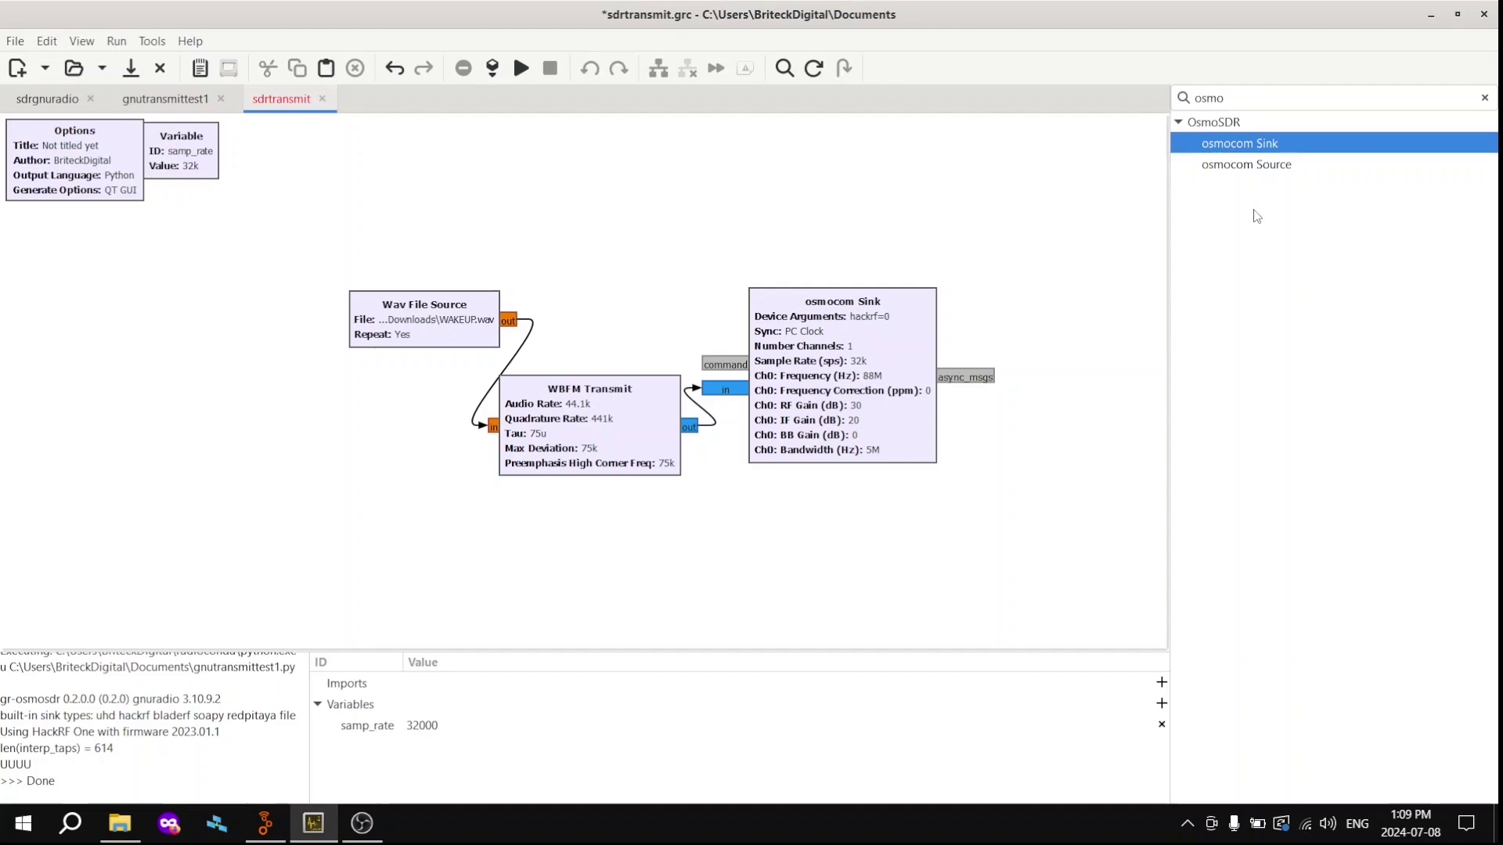
left_click(1242, 99)
Step: Add a QT GUI Frequency Sink below the osmocom Sink, fed by WBFM Transmit
type("qt gui")
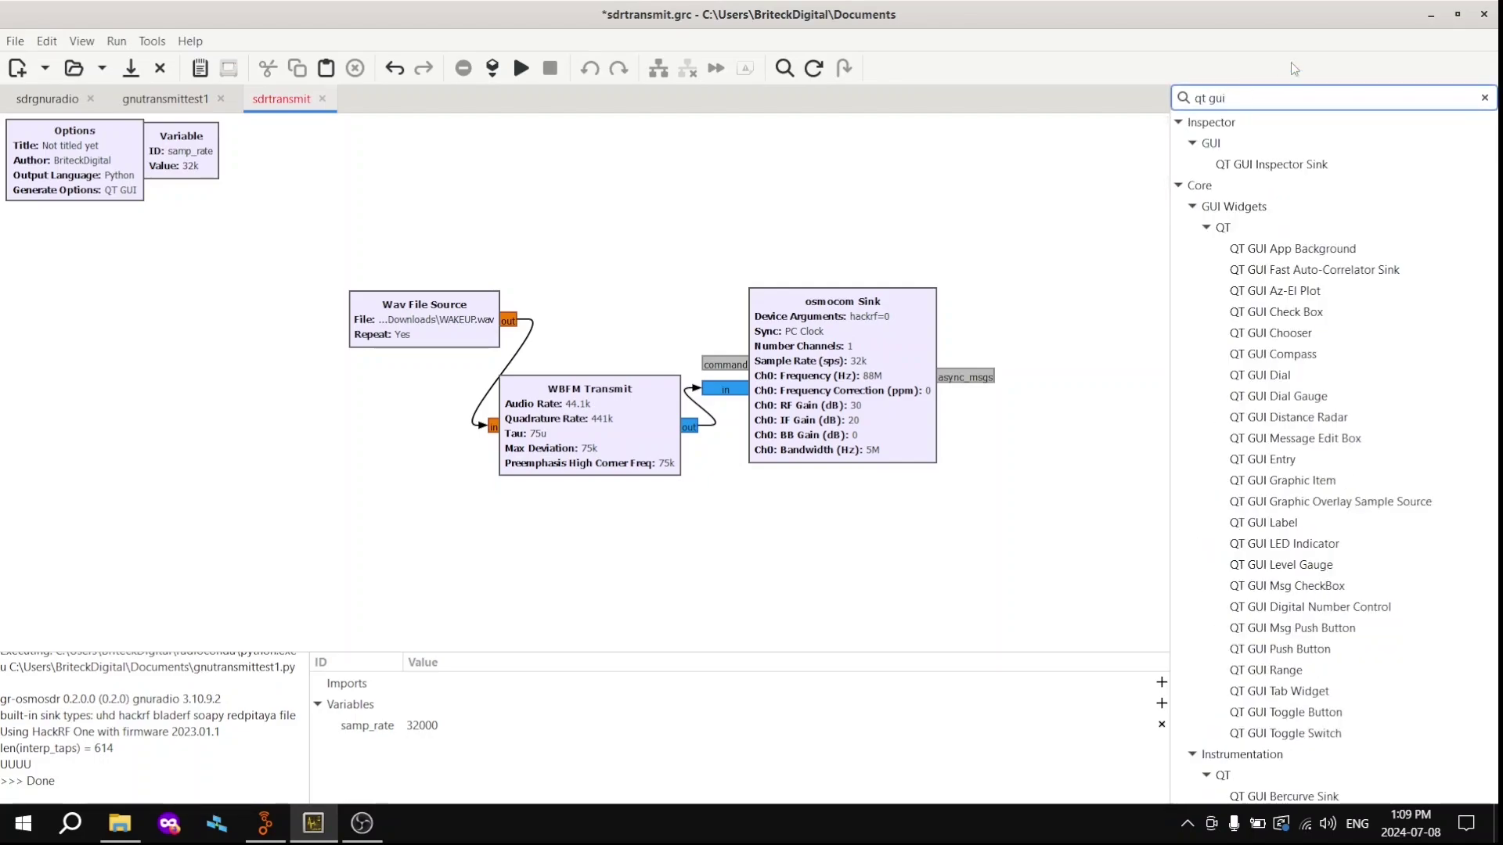
type(" fr")
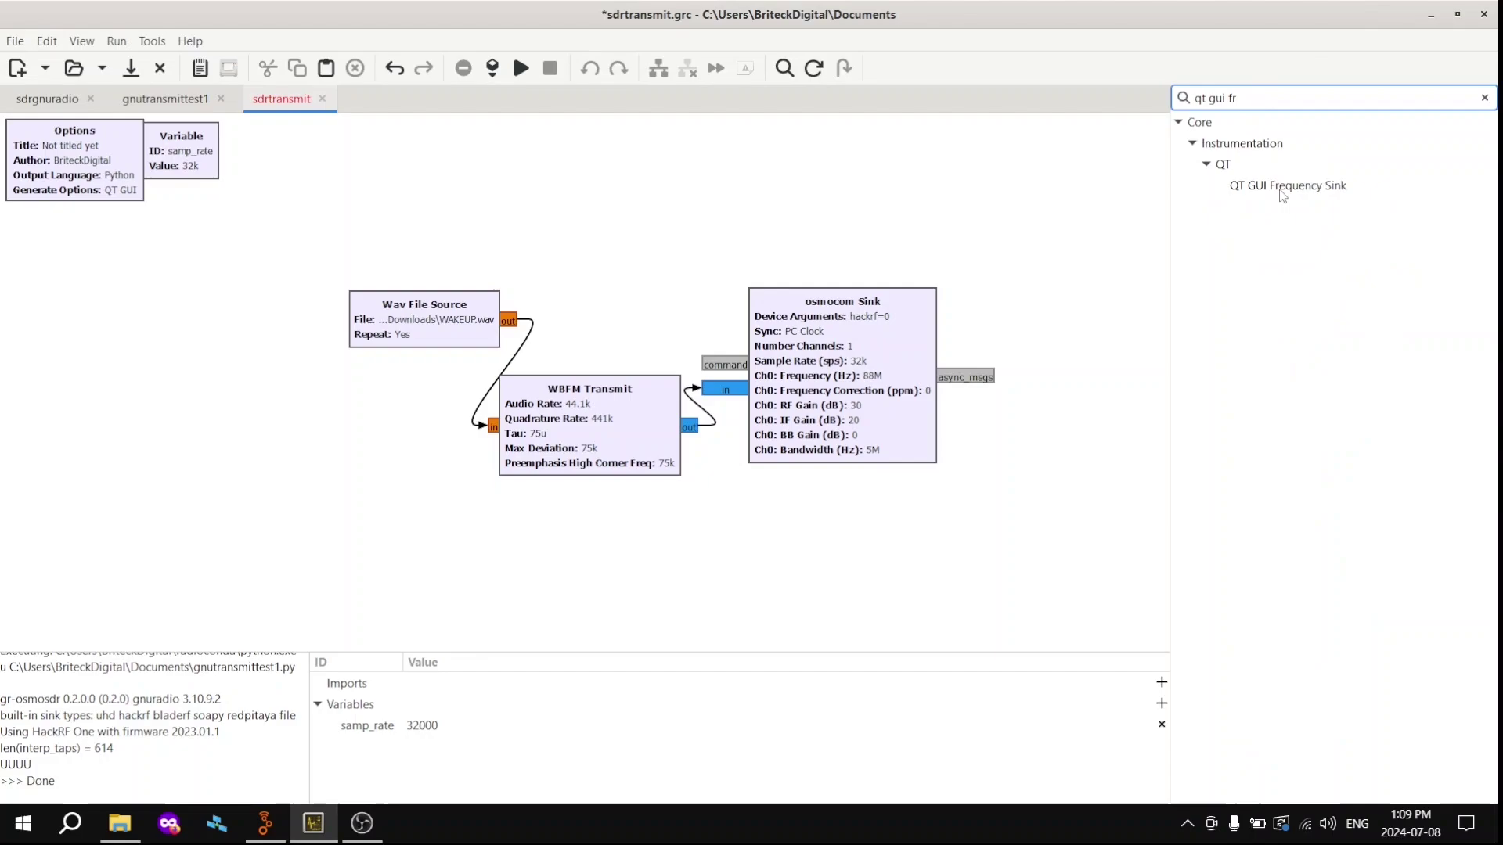
left_click_drag(1285, 188, 849, 527)
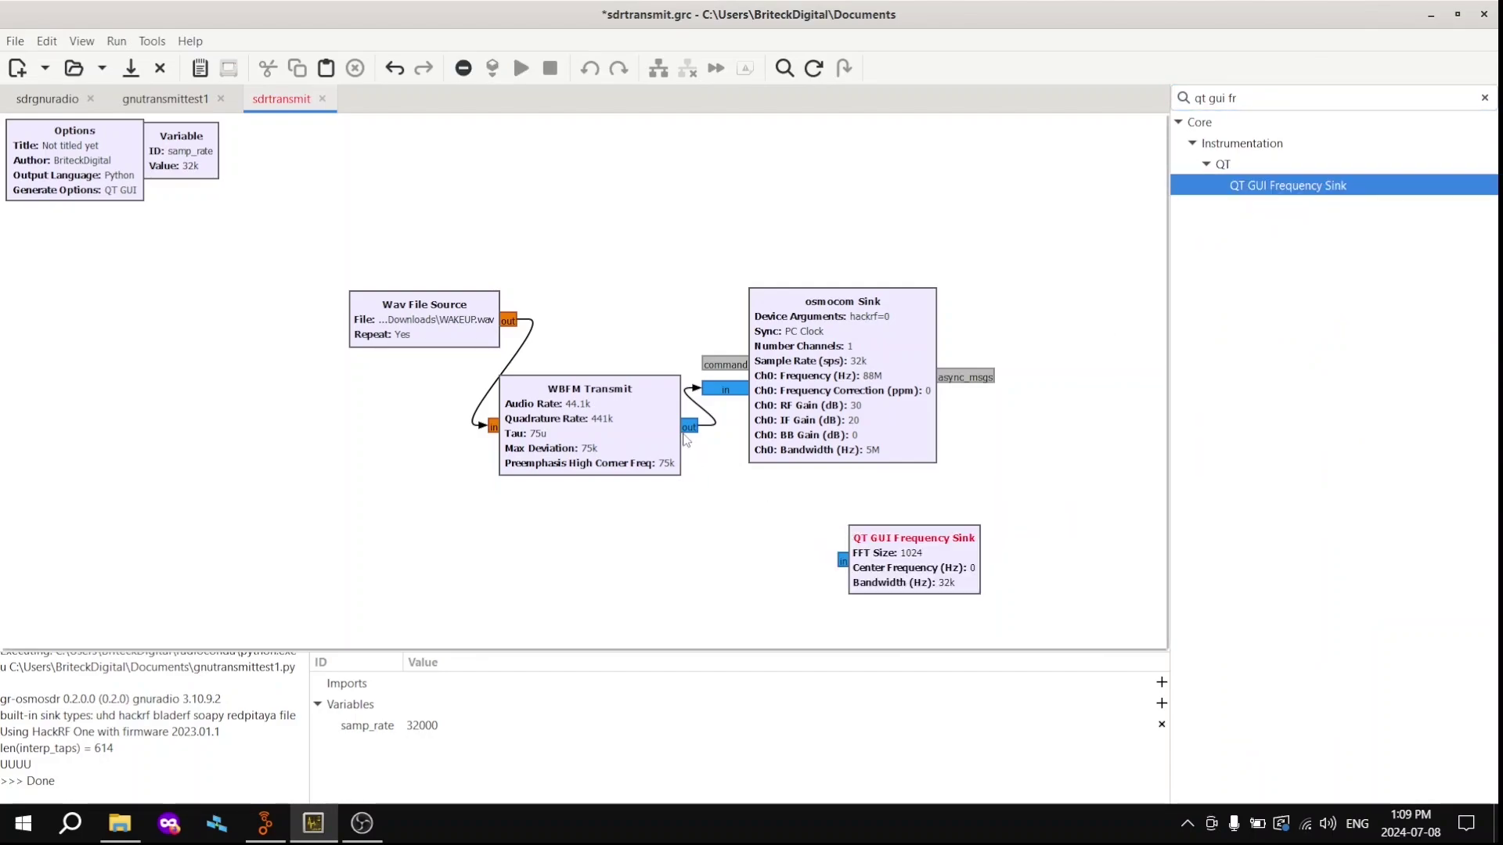
left_click_drag(682, 434, 844, 562)
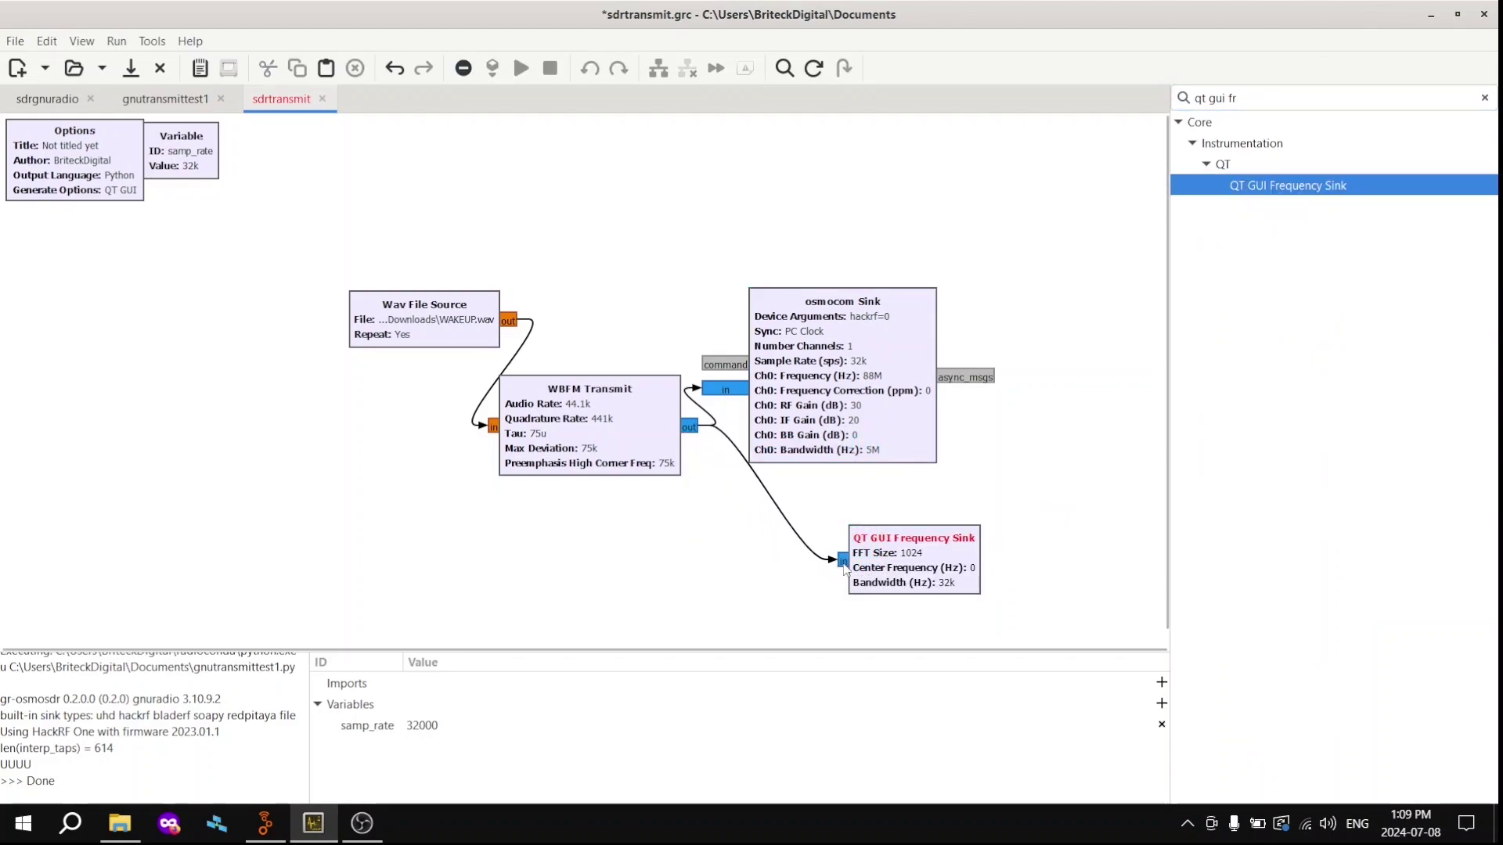
Step: Set the Frequency Sink's center frequency to 88 MHz
double_click(910, 563)
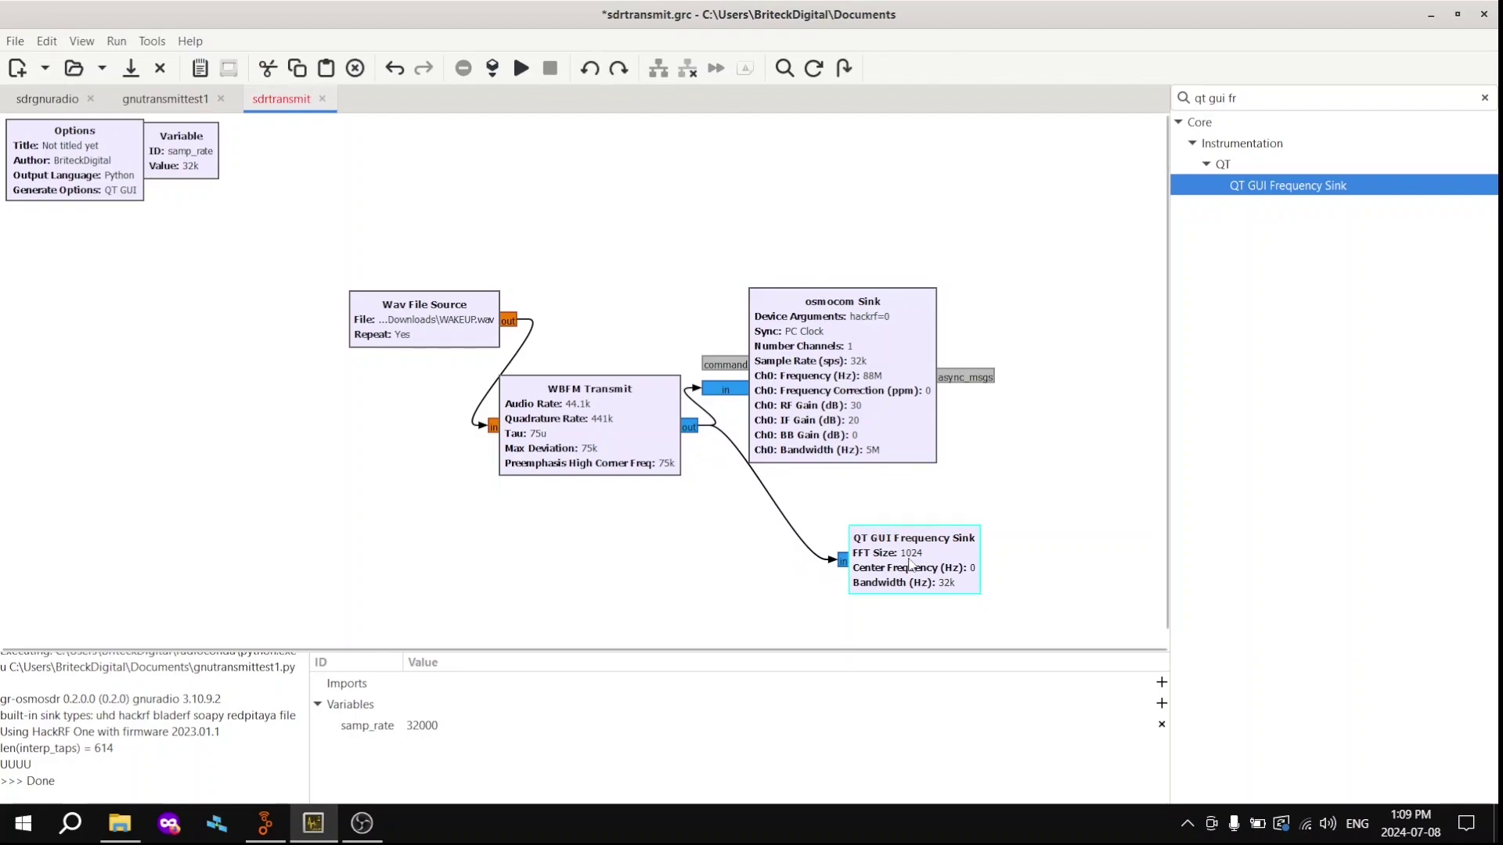
left_click(692, 439)
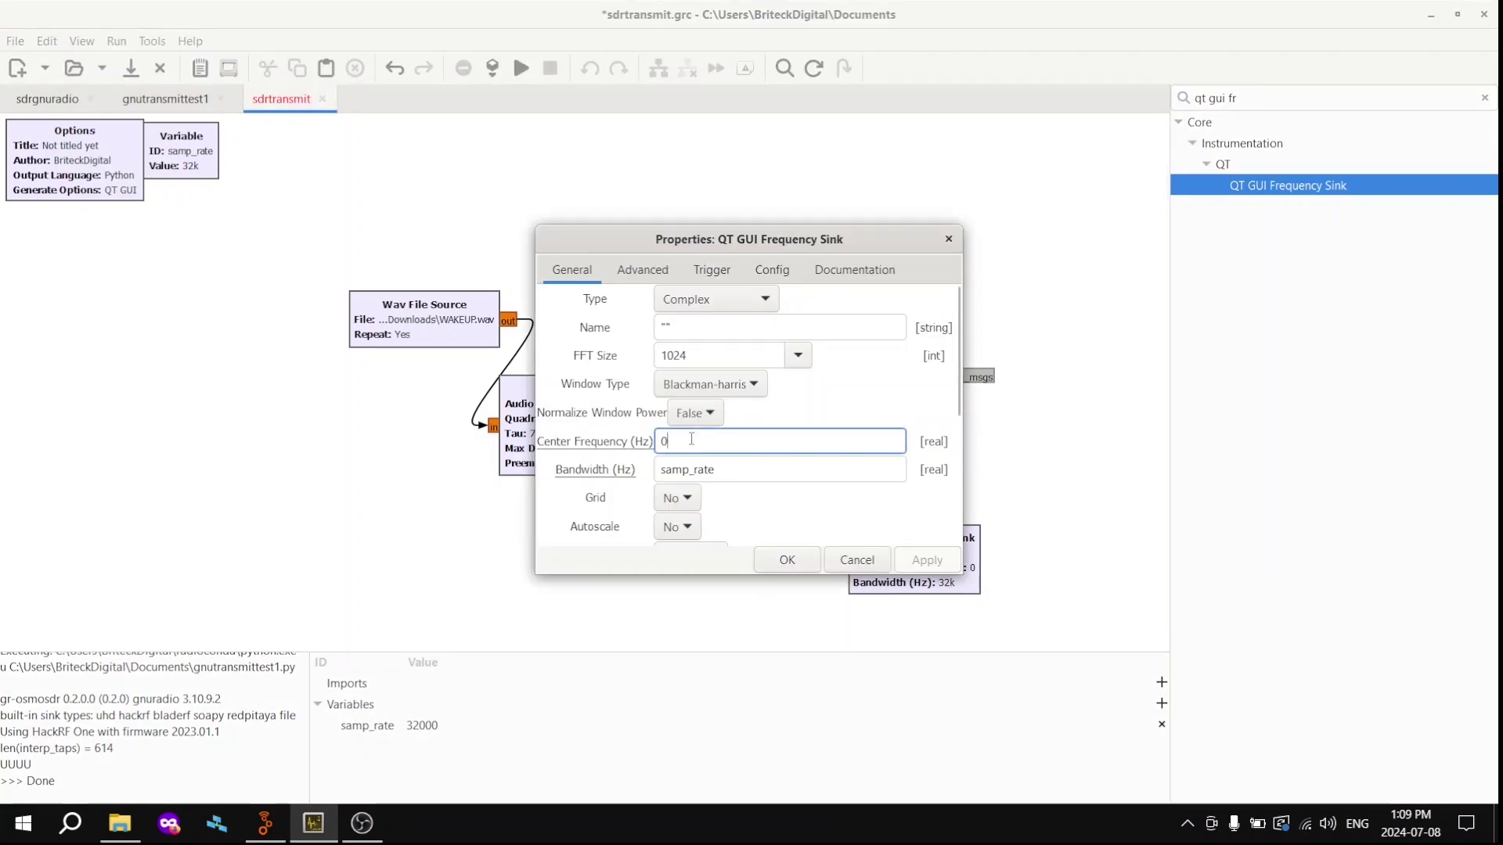
key("BackSpace")
type("88000000")
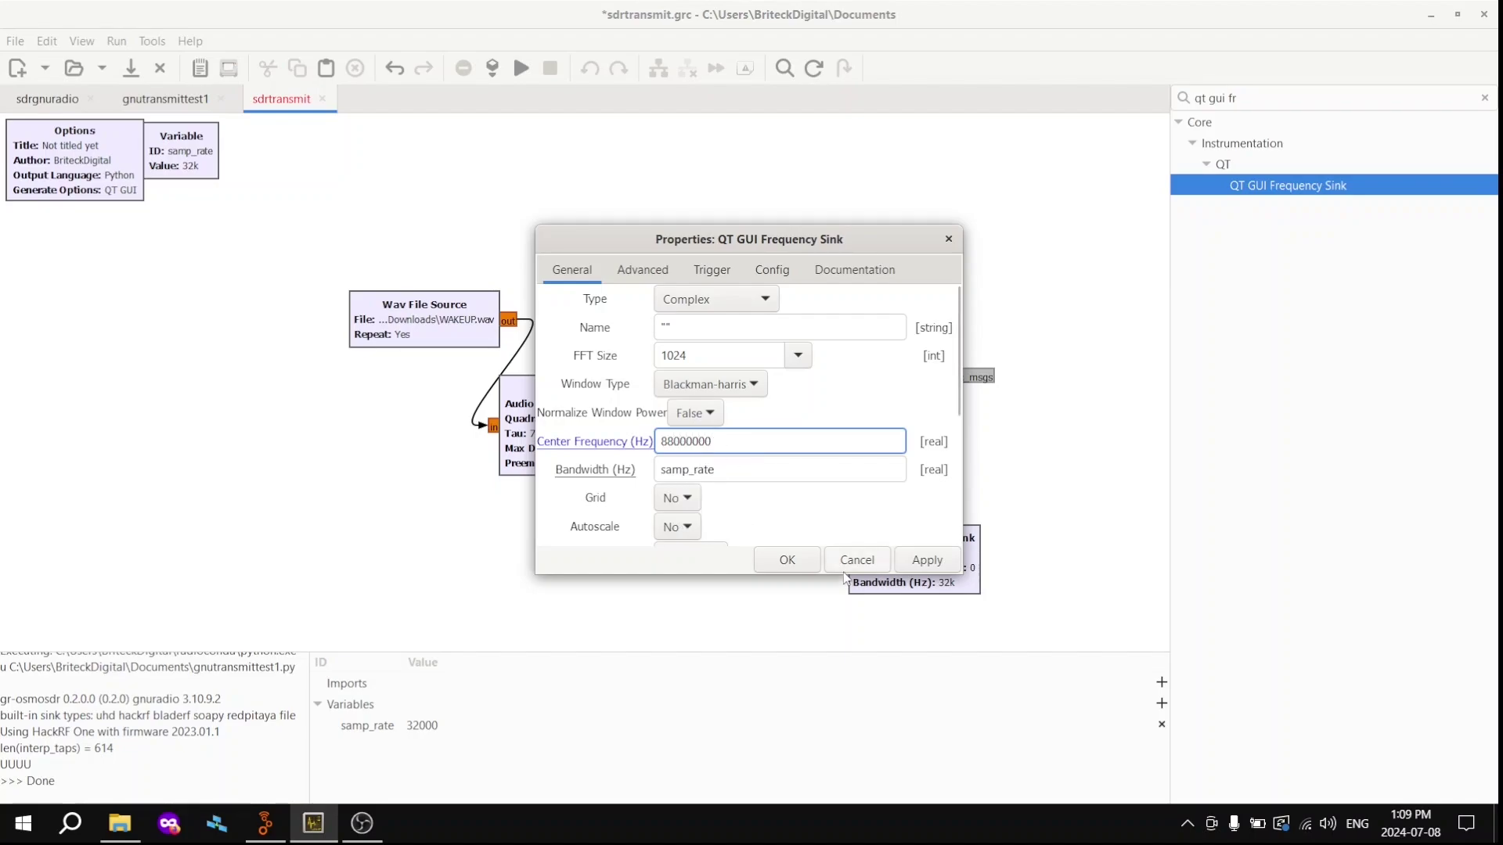
left_click(804, 562)
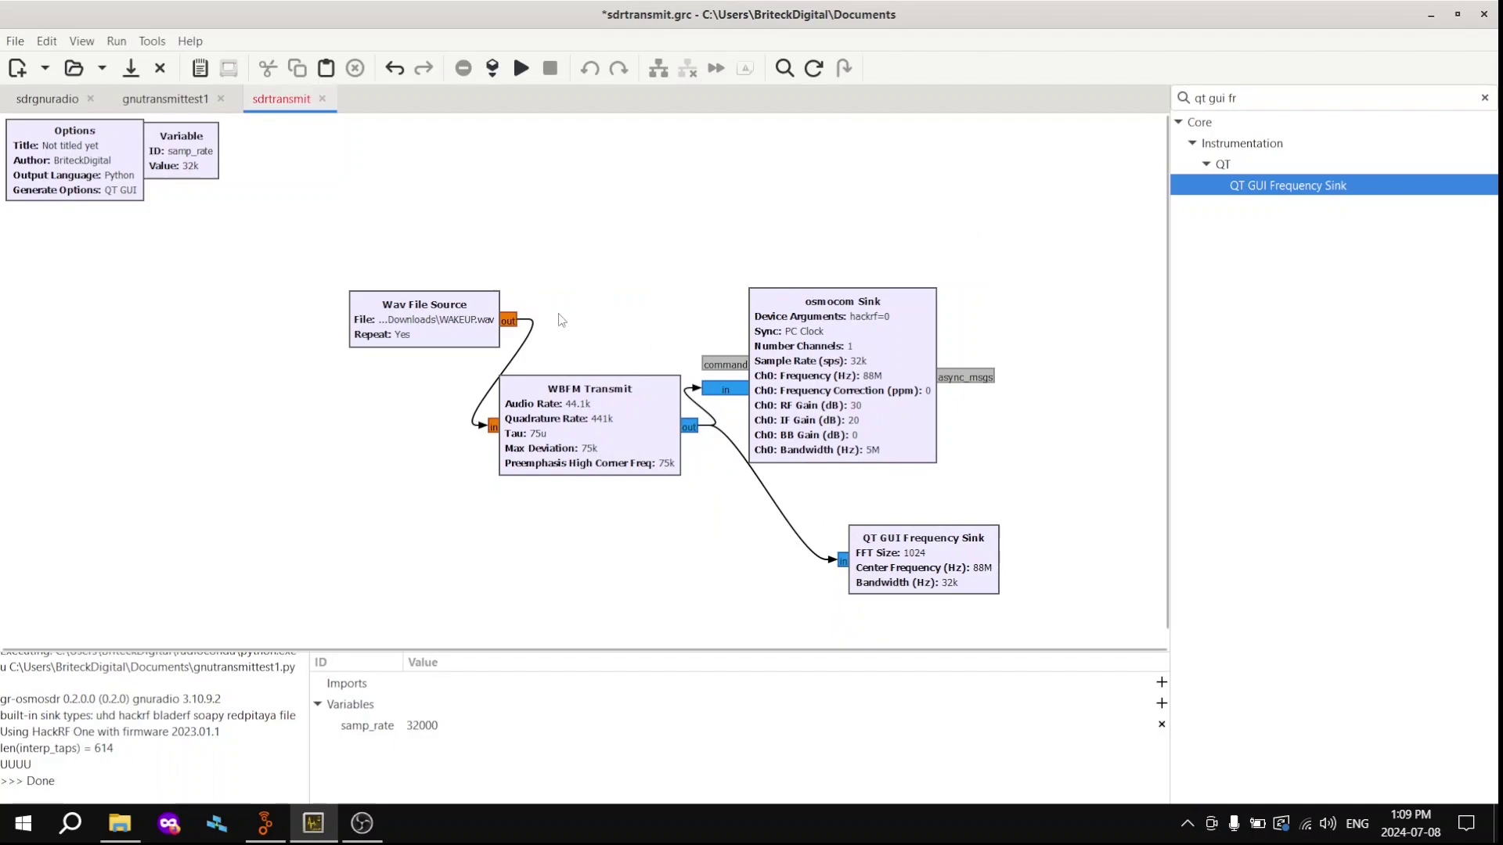
Step: Change the samp_rate variable from 32000 to 2000000 and save the flowgraph
double_click(185, 157)
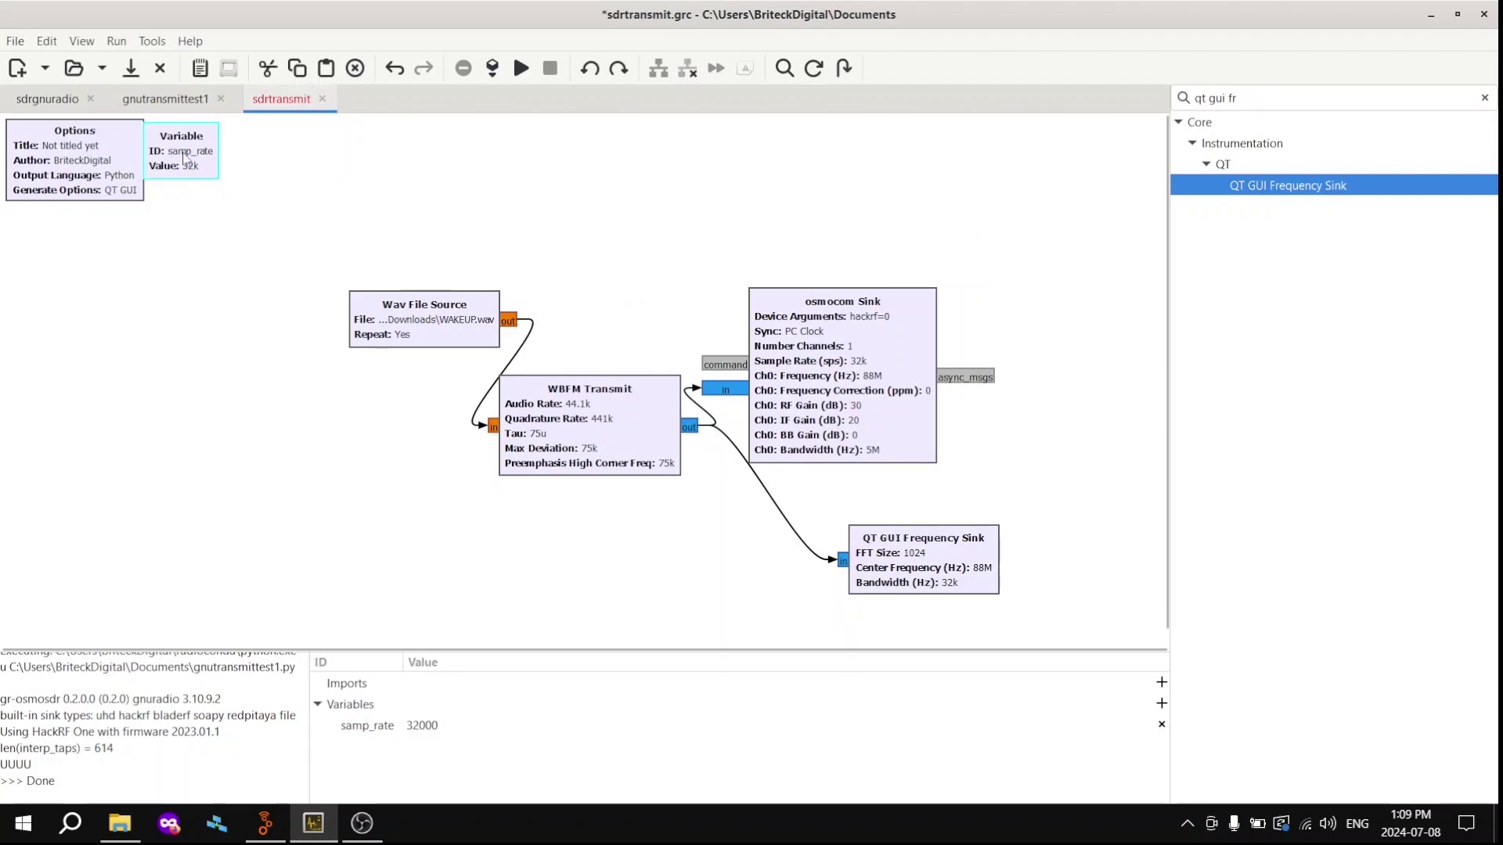
left_click(714, 335)
double_click(713, 335)
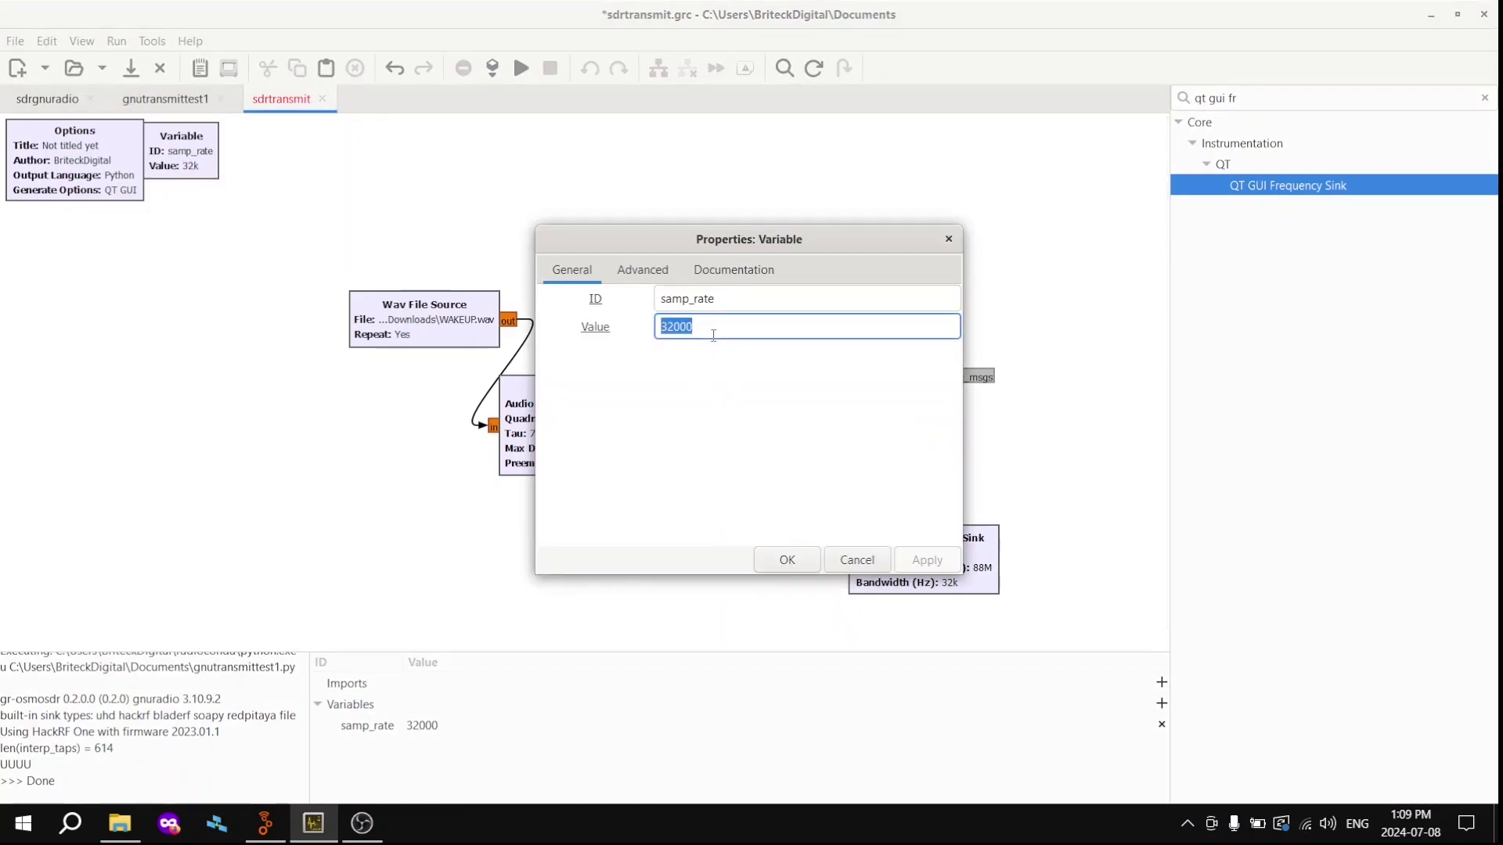
key("BackSpace")
type("2")
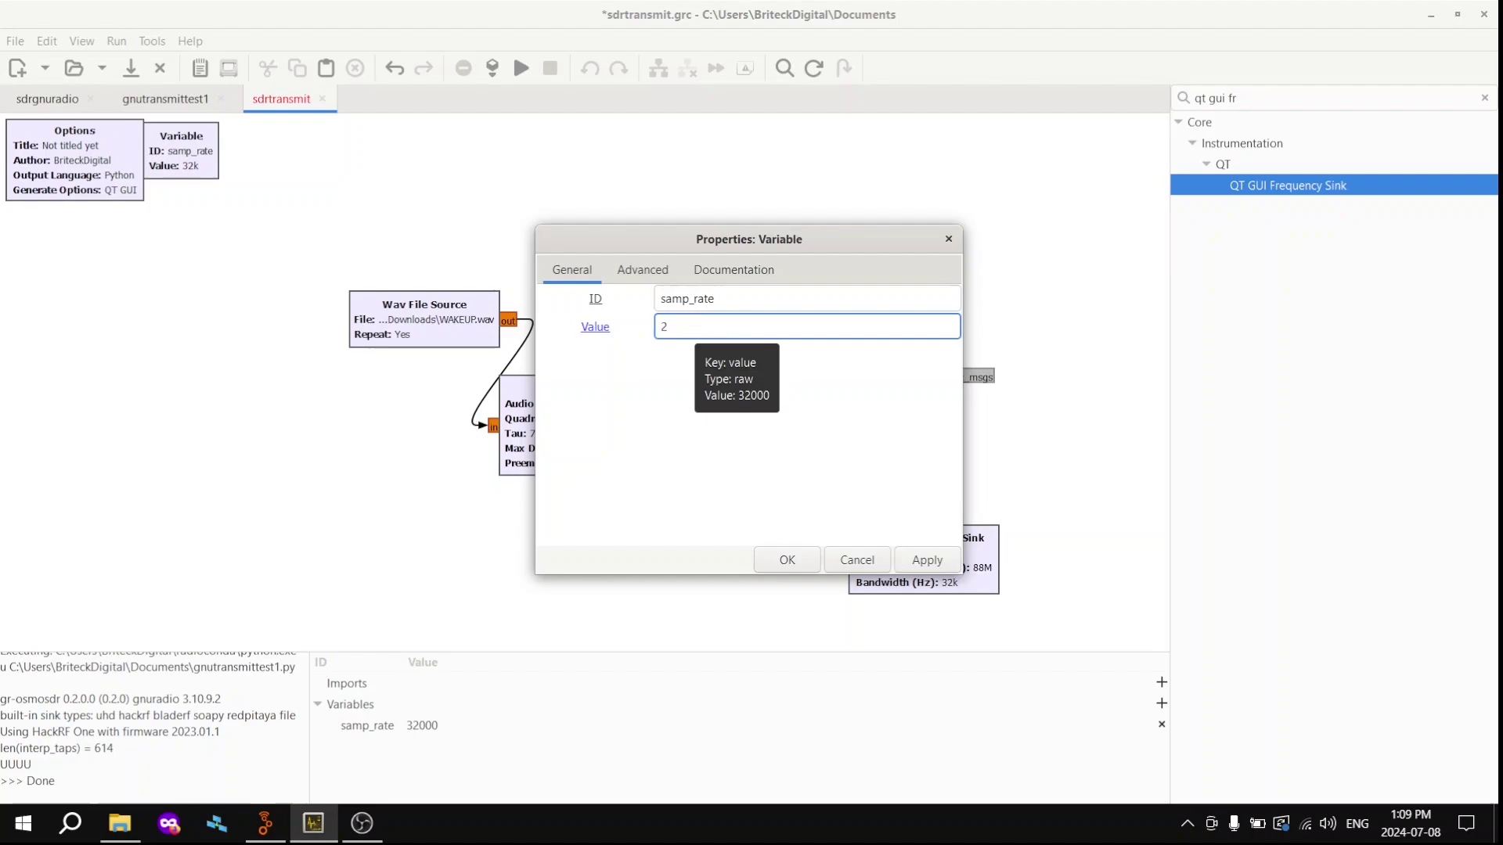
type("000000")
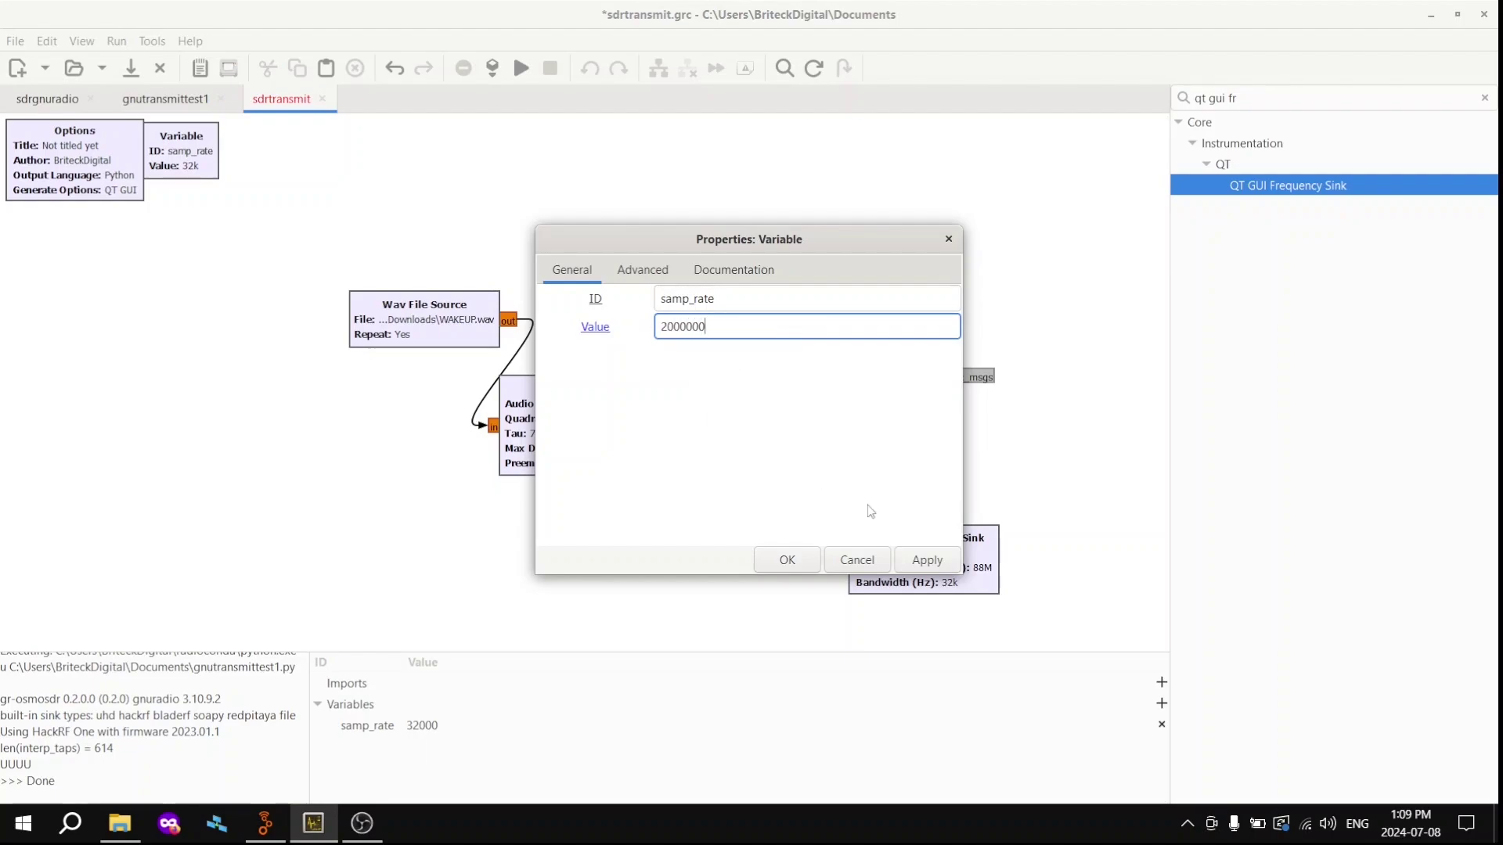
left_click(784, 560)
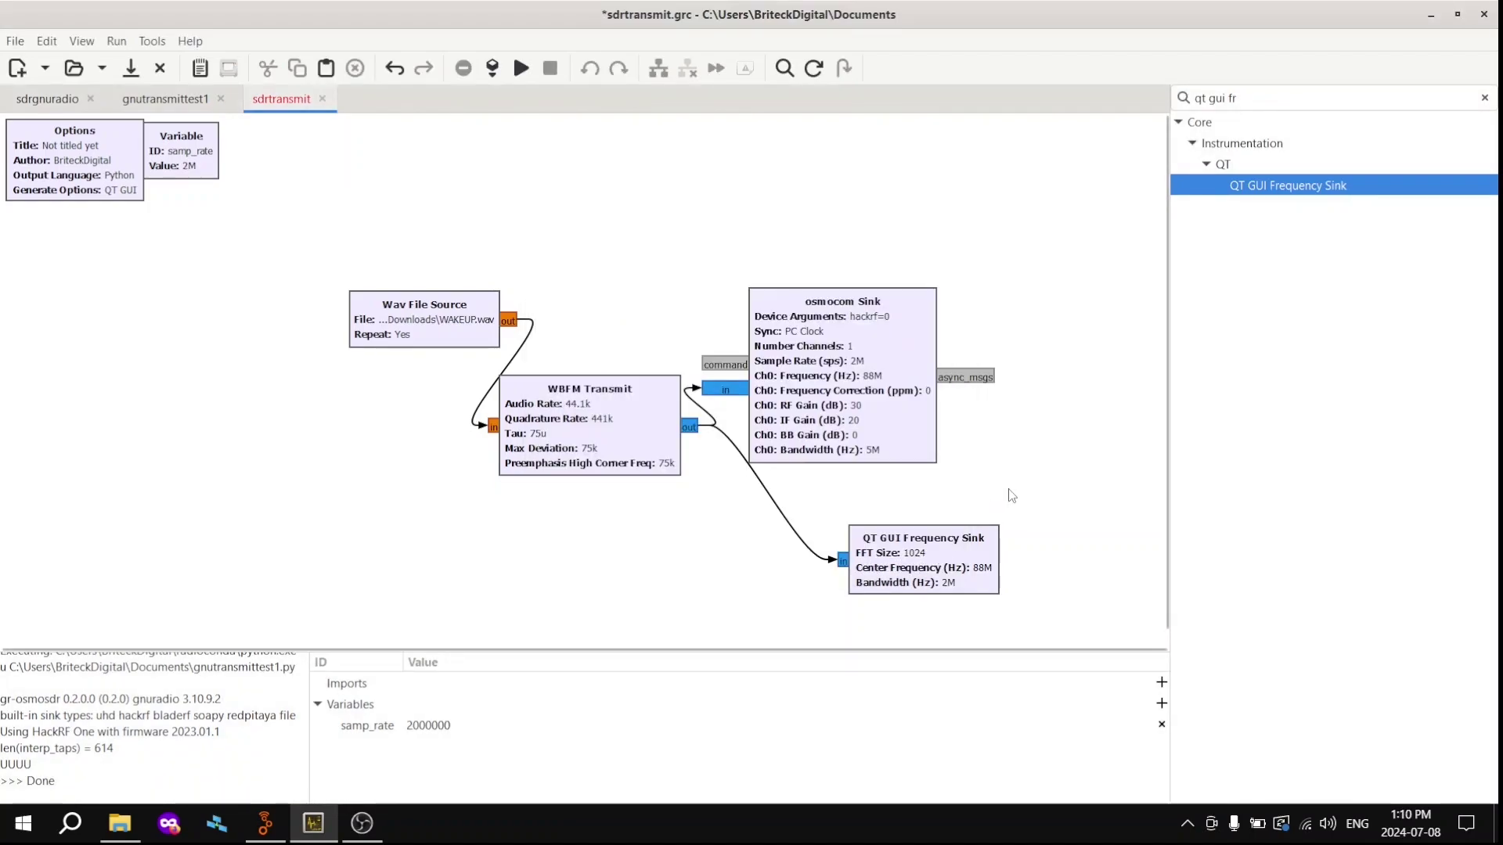
key("ctrl+s")
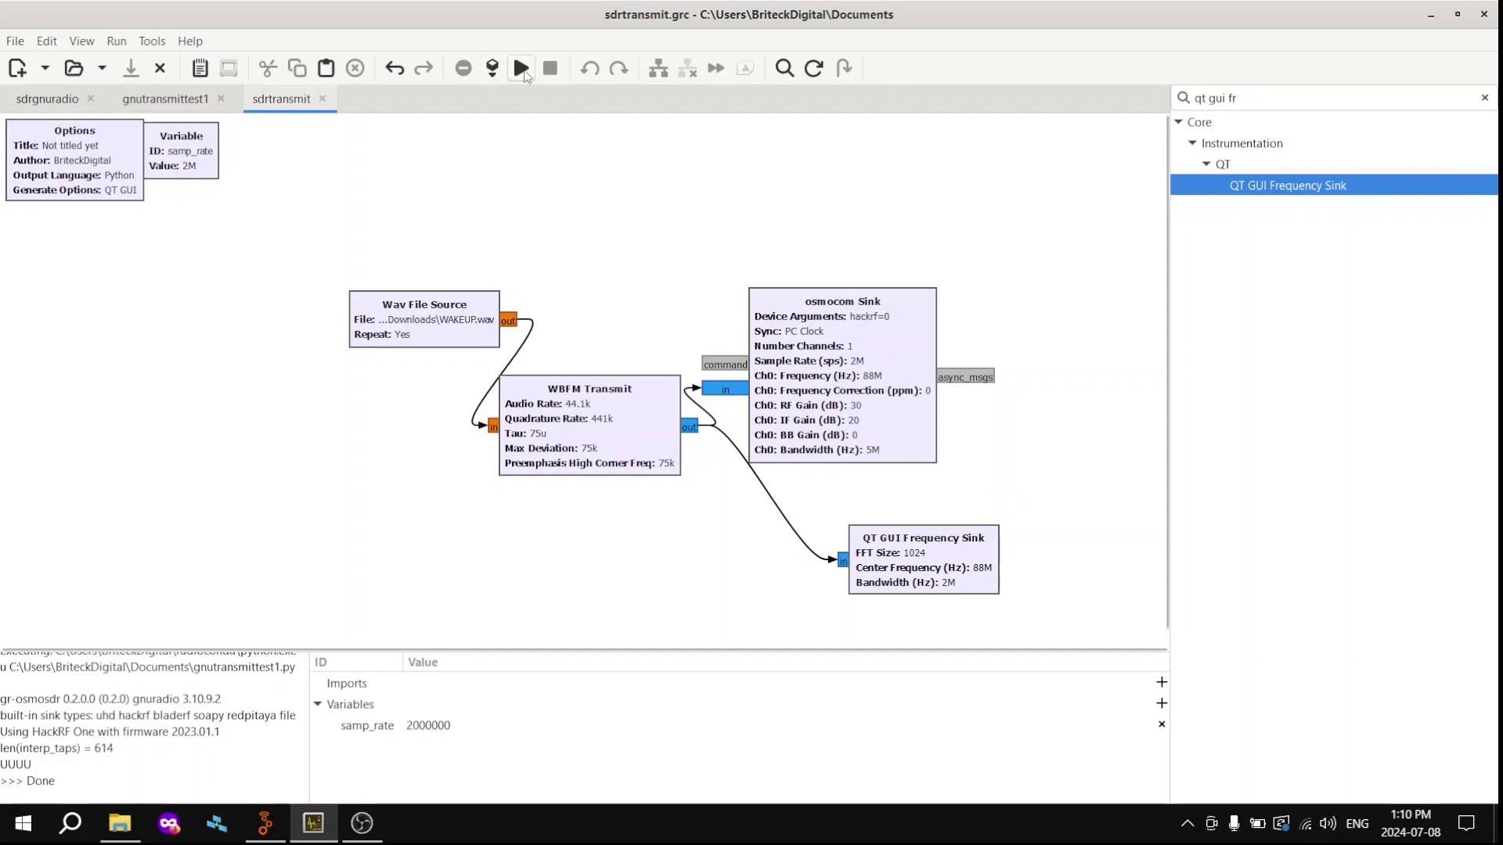
Step: Run the sdrtransmit flowgraph to start transmitting at 88 MHz
left_click(522, 70)
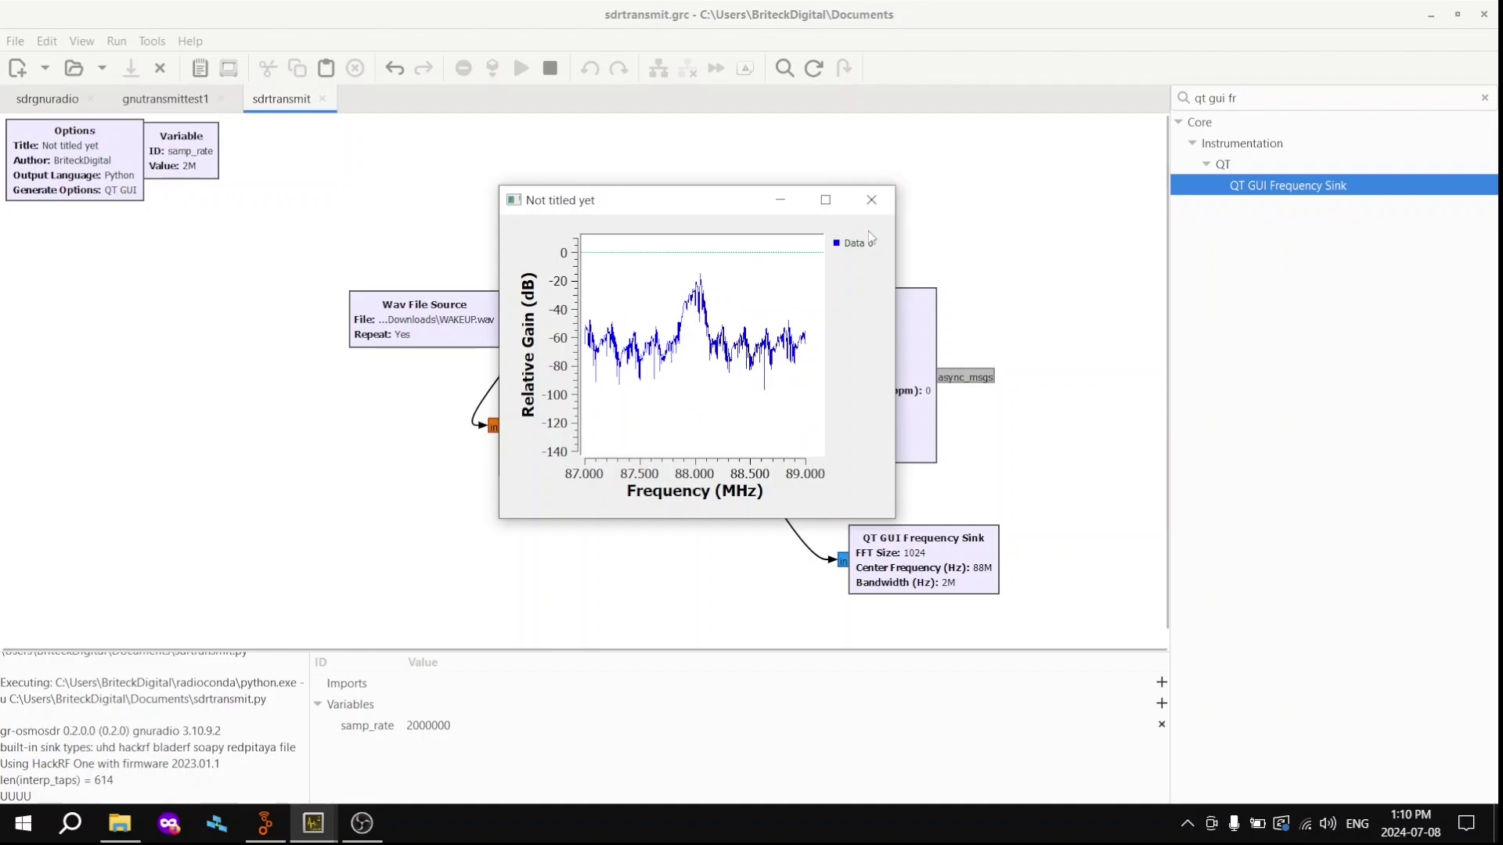
Step: Close the spectrum plot window to stop the running flowgraph
left_click(572, 200)
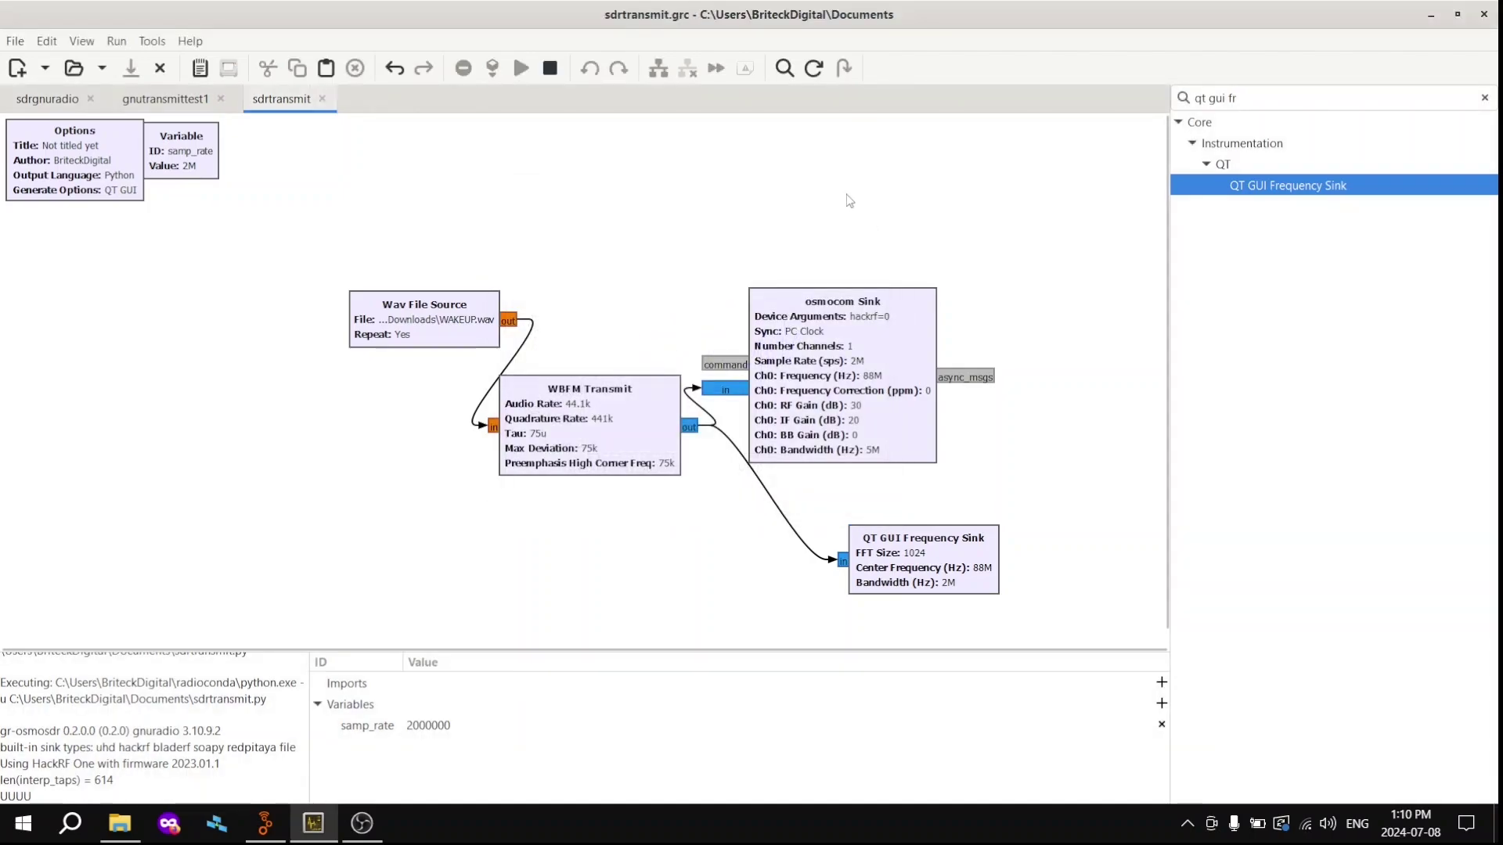